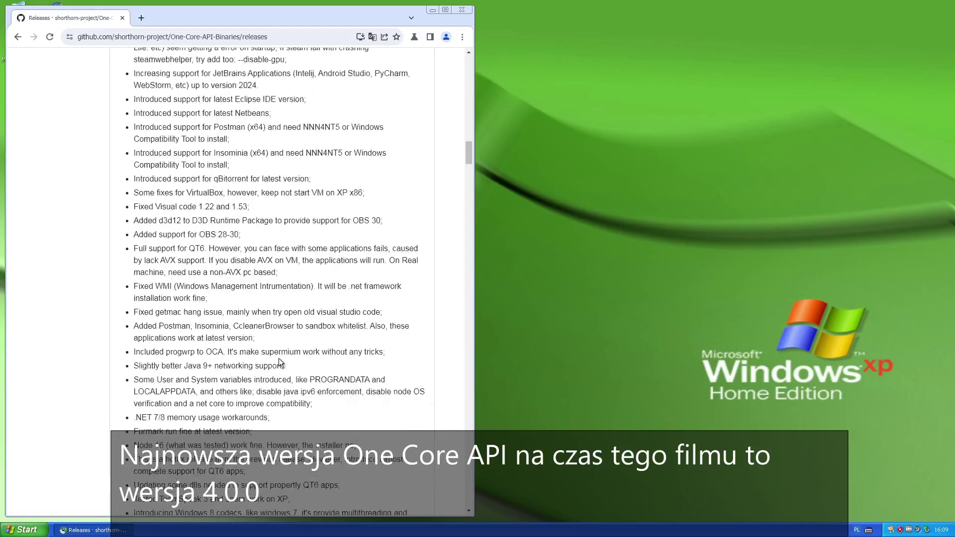
Show the downloaded One-Core-API-Binaries-4.0.0 archive in its folder, extract it to the default location and display the extracted files.
scroll(398, 228, down, 5)
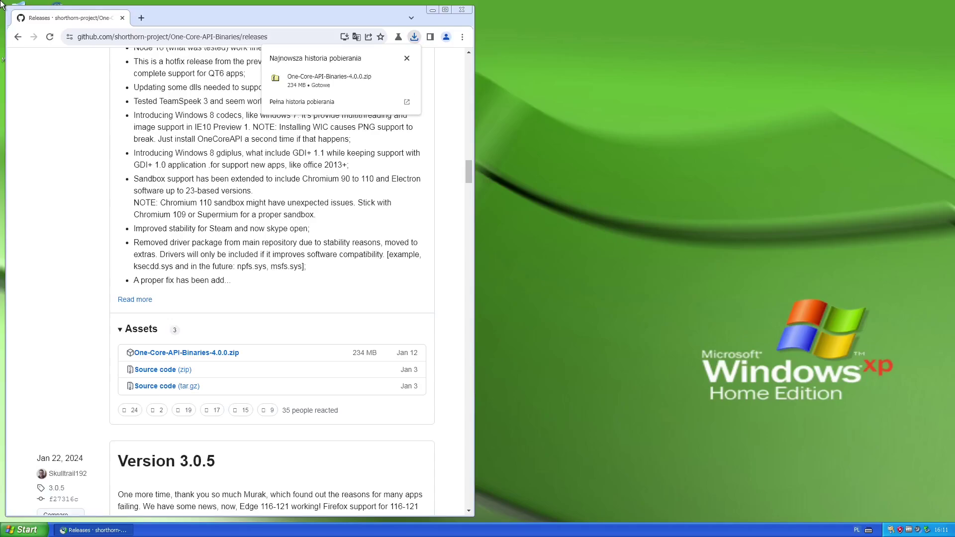
click(397, 78)
right_click(354, 123)
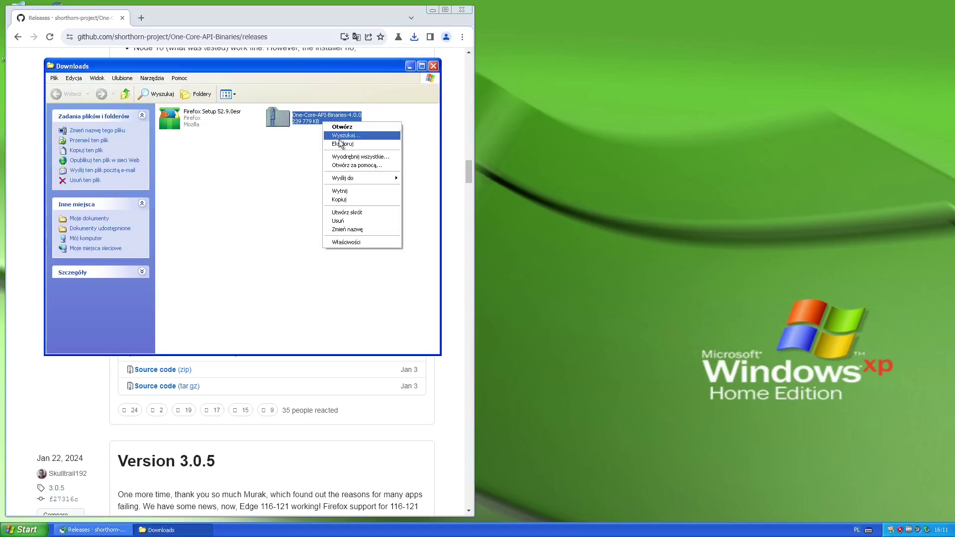
click(352, 155)
click(220, 279)
click(221, 279)
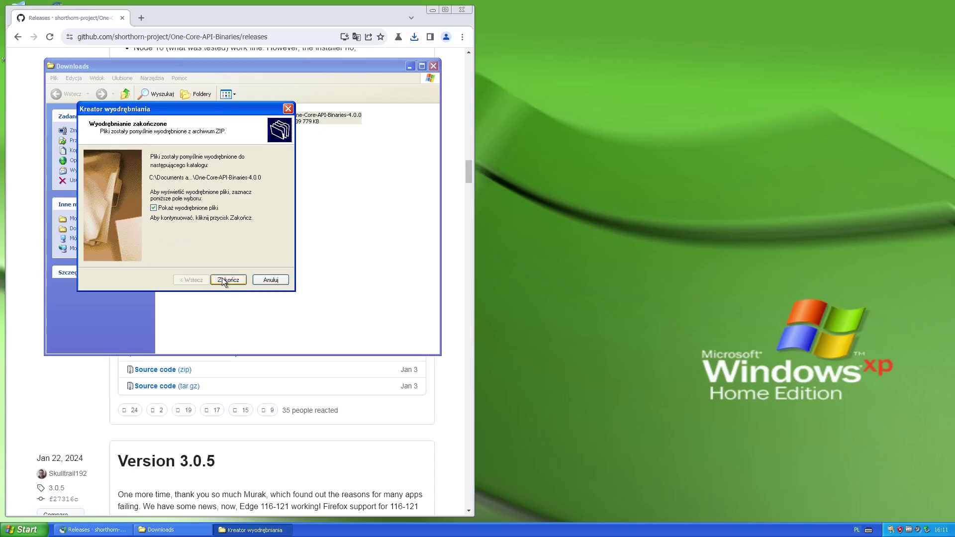
click(222, 277)
Launch the one-core-api-pack installer from the extracted x86 folder, allowing the file to run.
double_click(409, 117)
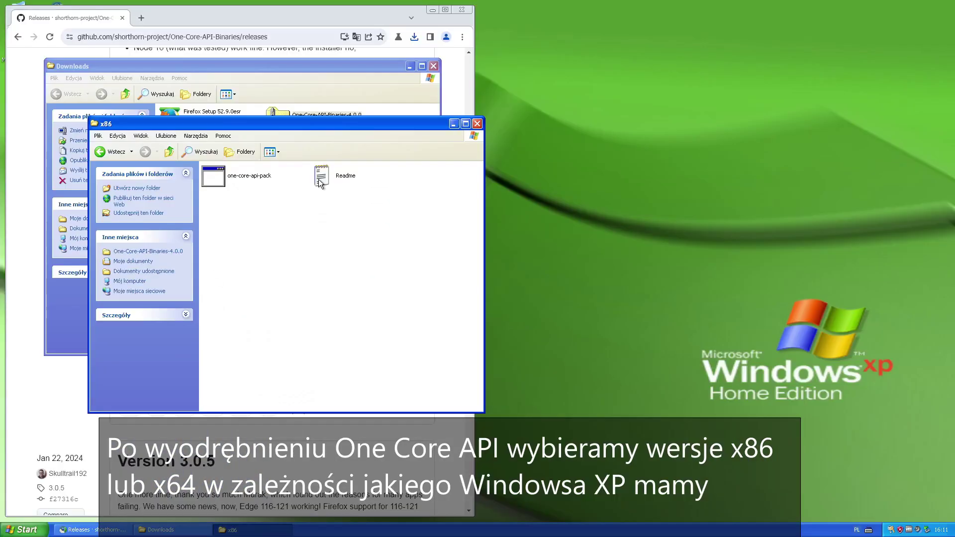
double_click(264, 183)
click(507, 271)
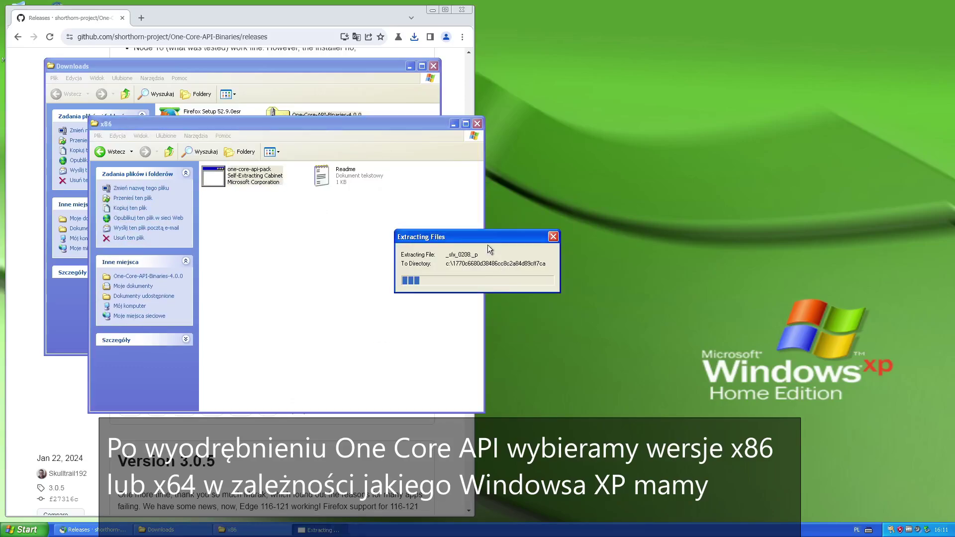
Clear the folder and browser windows out of the way and complete the One-Core-API Pack installation wizard.
click(454, 124)
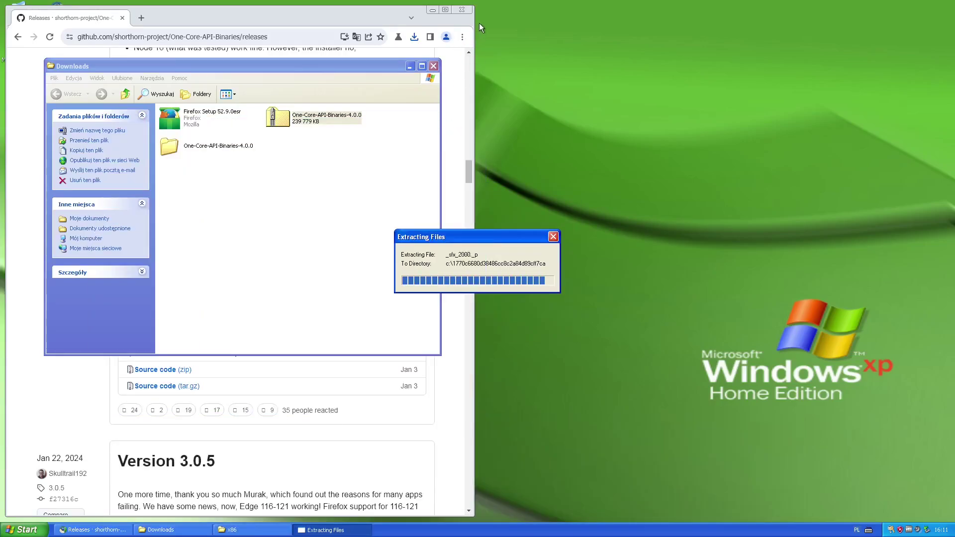
click(461, 9)
click(434, 66)
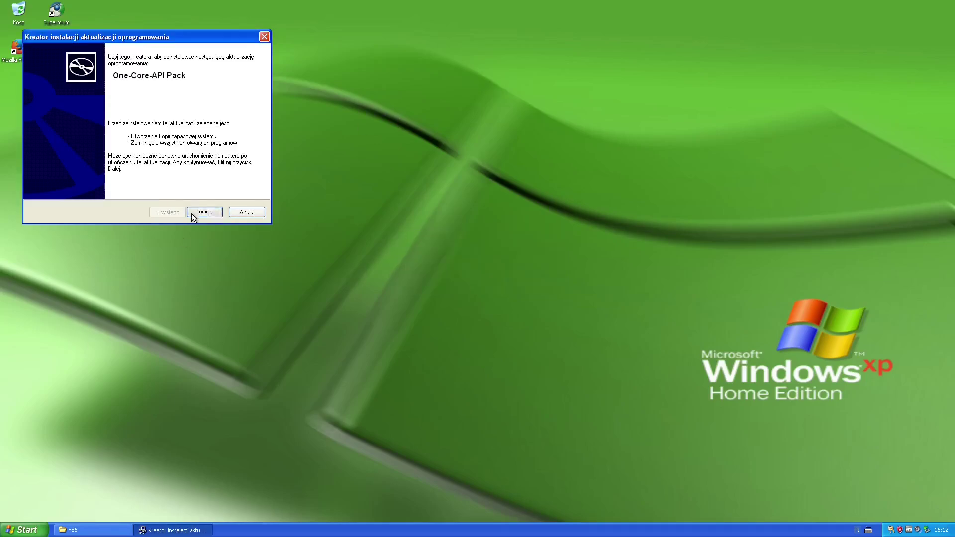
click(192, 214)
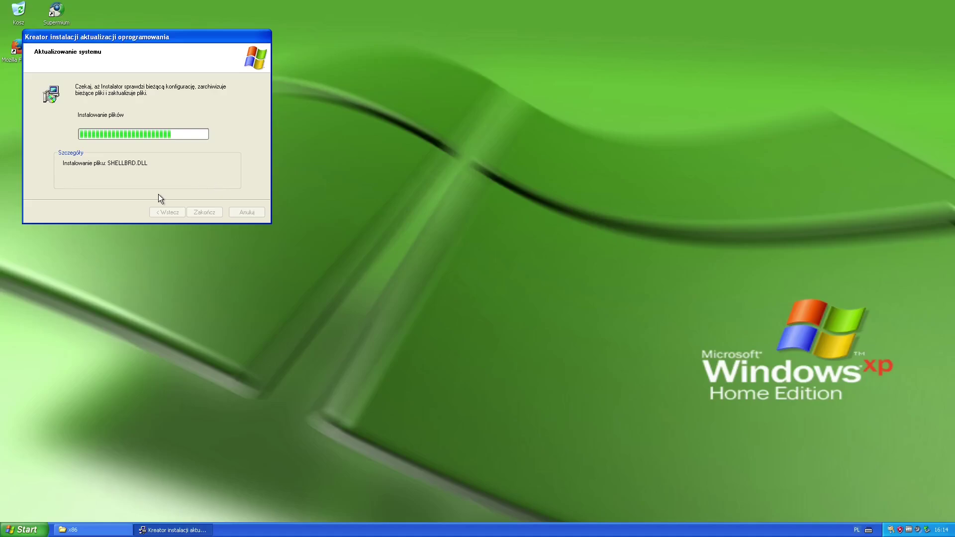
click(204, 212)
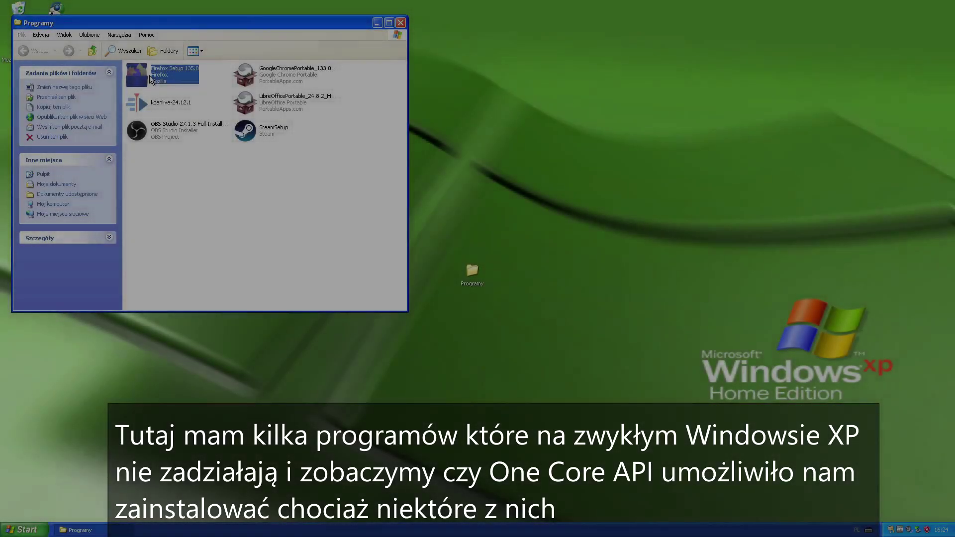
Try to run the Firefox Setup 135.0 installer from the Programy folder.
double_click(151, 80)
click(504, 330)
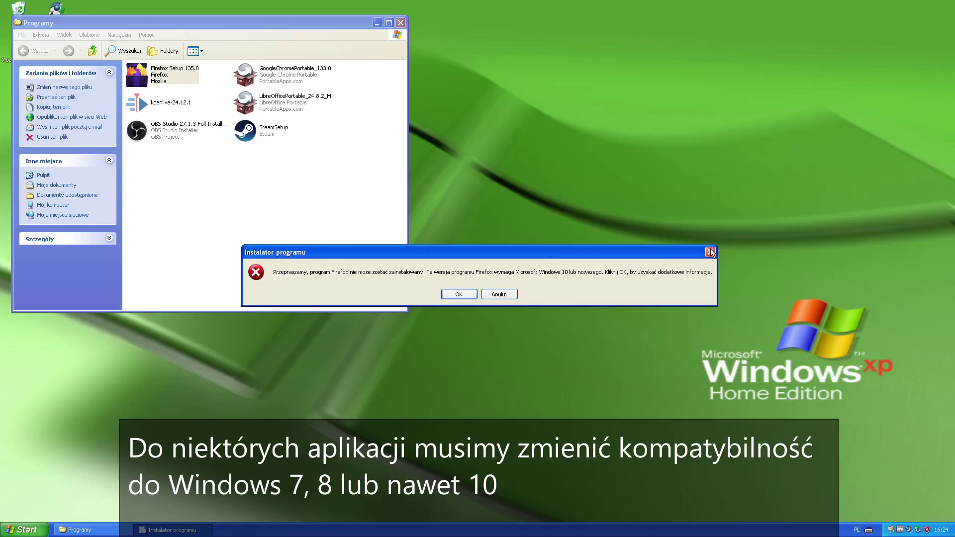
click(711, 253)
Set Firefox Setup 135.0 to run in compatibility mode for Windows 10 22H2 in its properties.
right_click(160, 79)
click(194, 179)
click(224, 100)
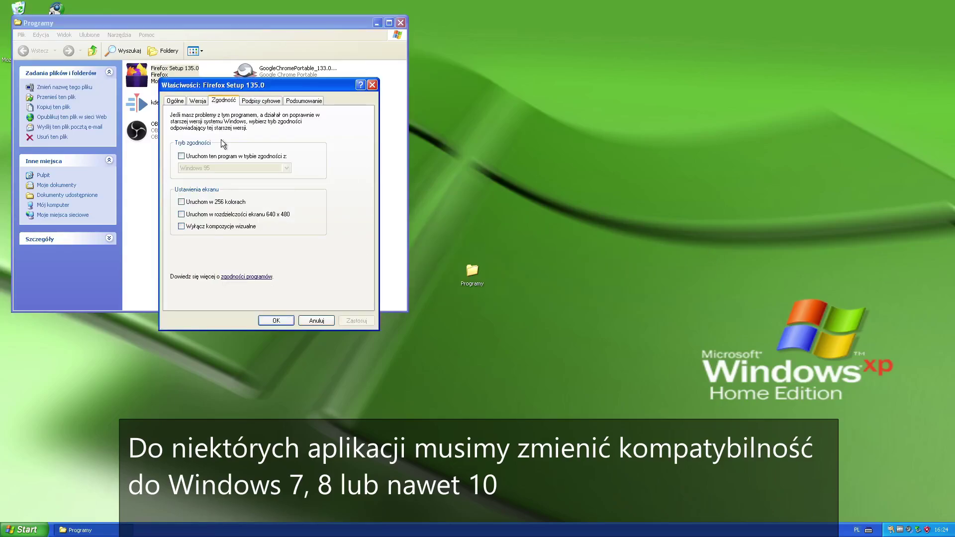
click(181, 155)
click(286, 168)
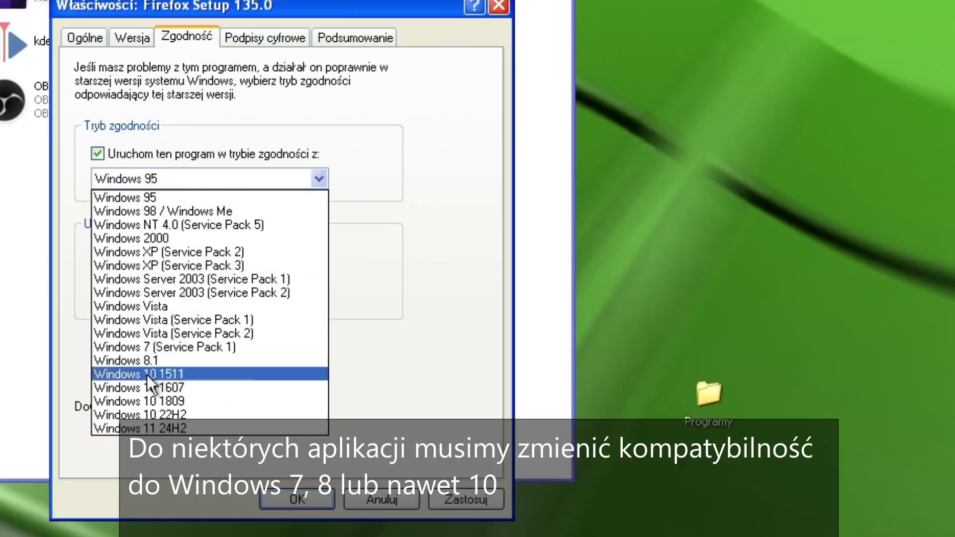
click(145, 415)
click(466, 500)
click(297, 500)
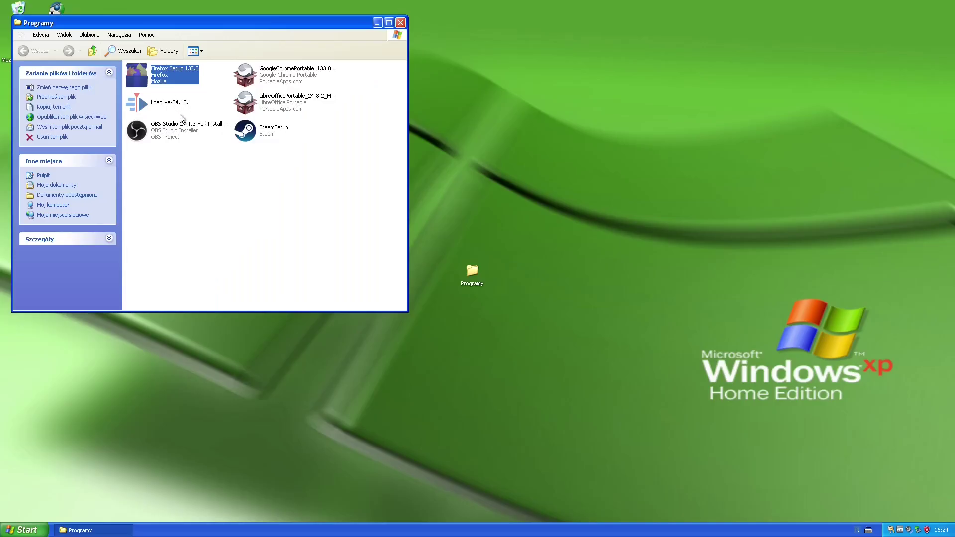
Run Firefox Setup 135.0 and complete the standard (Standardowa) installation of Mozilla Firefox.
key(Return)
click(500, 273)
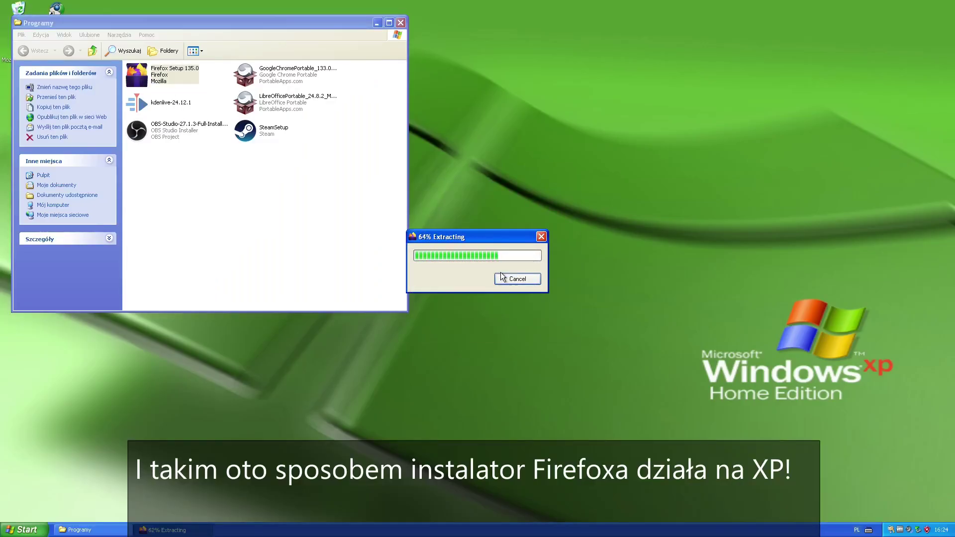
click(527, 346)
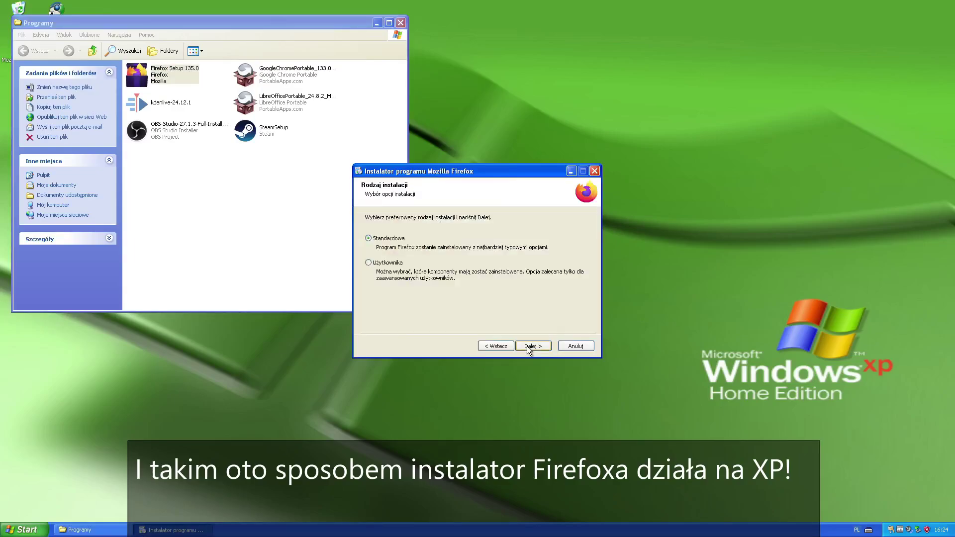
click(527, 346)
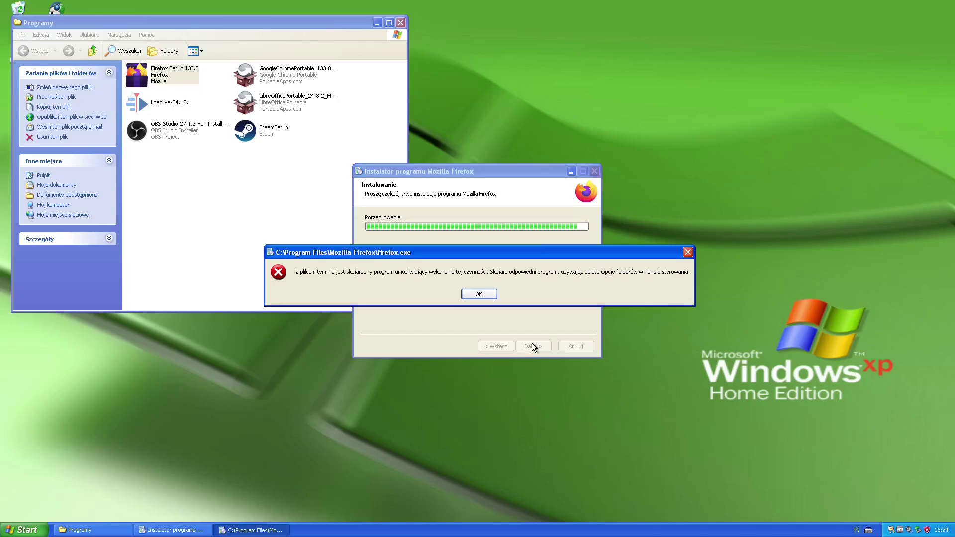
click(479, 294)
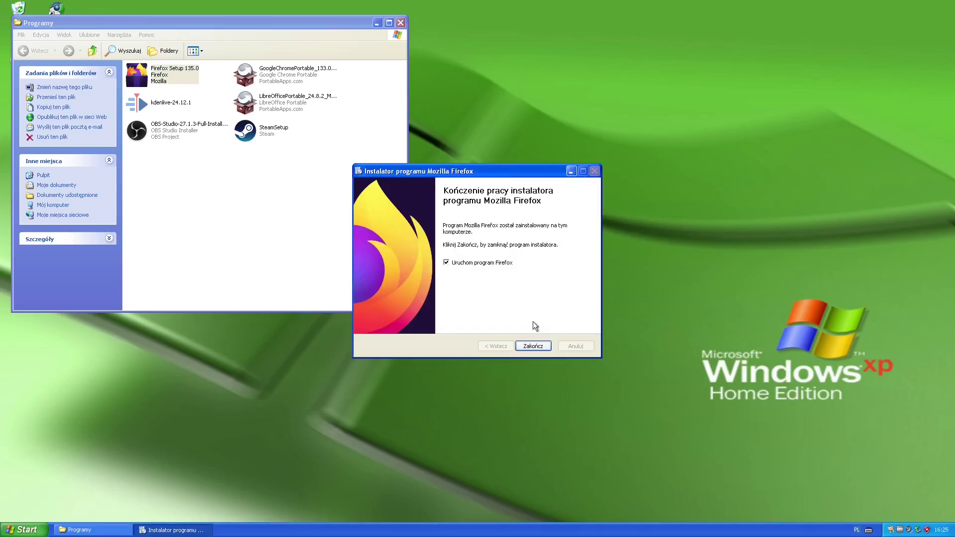
click(536, 350)
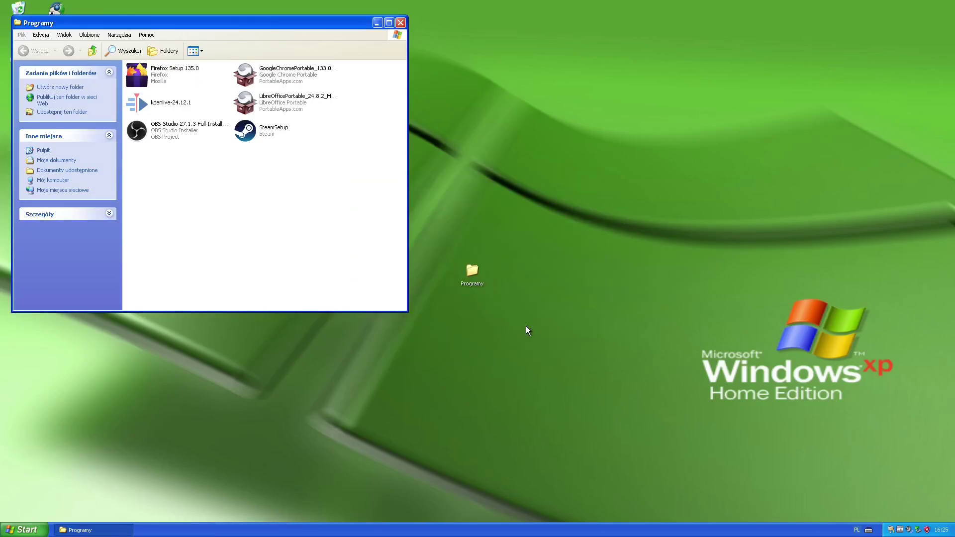
Close the Programy folder, launch Firefox from the desktop and move its window away from the screen corner with a fresh tab.
click(400, 23)
double_click(29, 50)
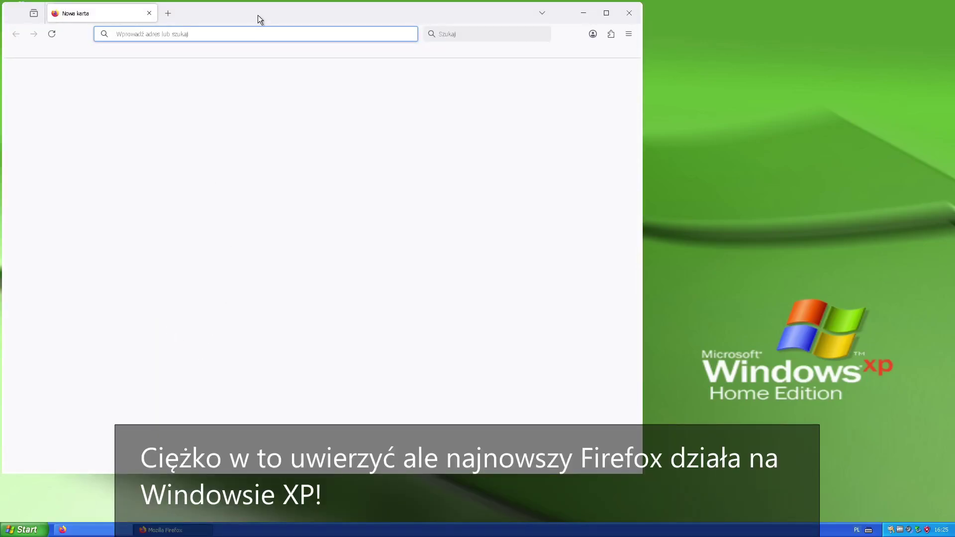
drag(258, 15, 510, 57)
click(420, 55)
click(401, 55)
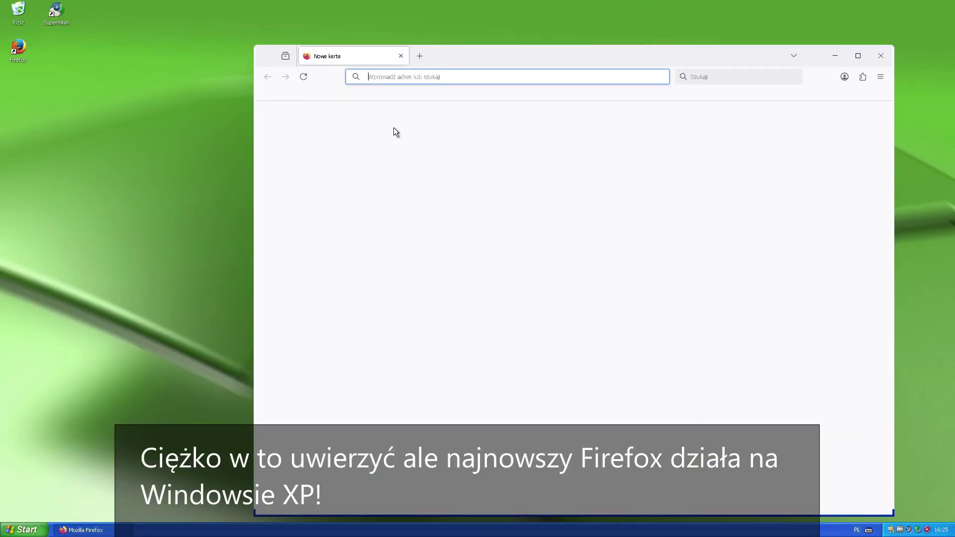
Search the web for "youyube\", open the YouTube site from the results and maximize the browser window.
text(youyube\)
key(Return)
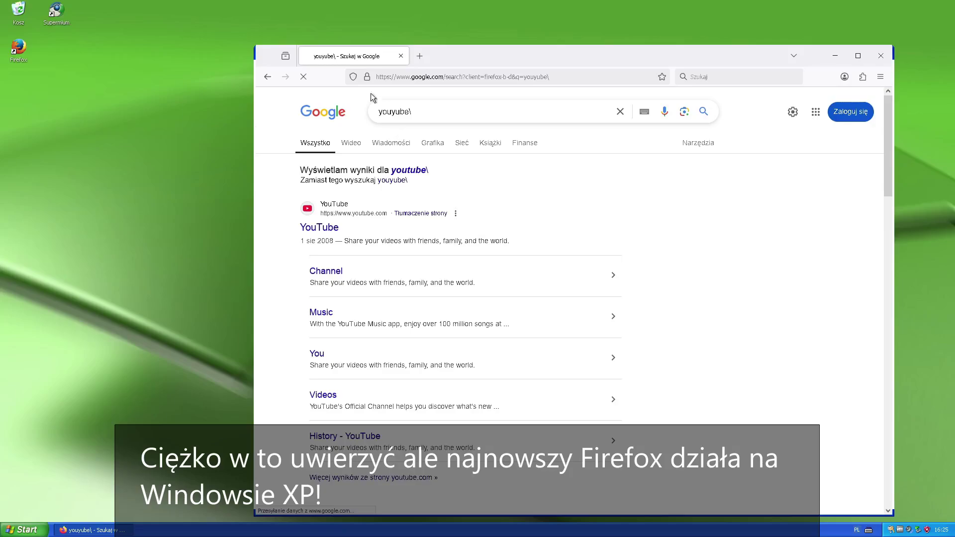
click(326, 226)
double_click(526, 57)
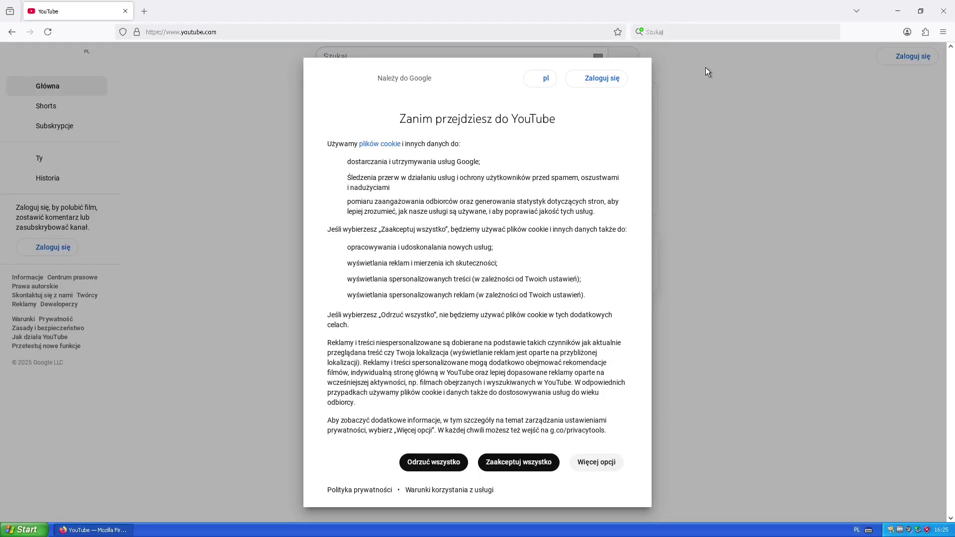
Replace the YouTube tab with a new one and load whatismybrowser.org to check the detected browser and system.
click(144, 11)
click(126, 11)
text(whatismybrowz)
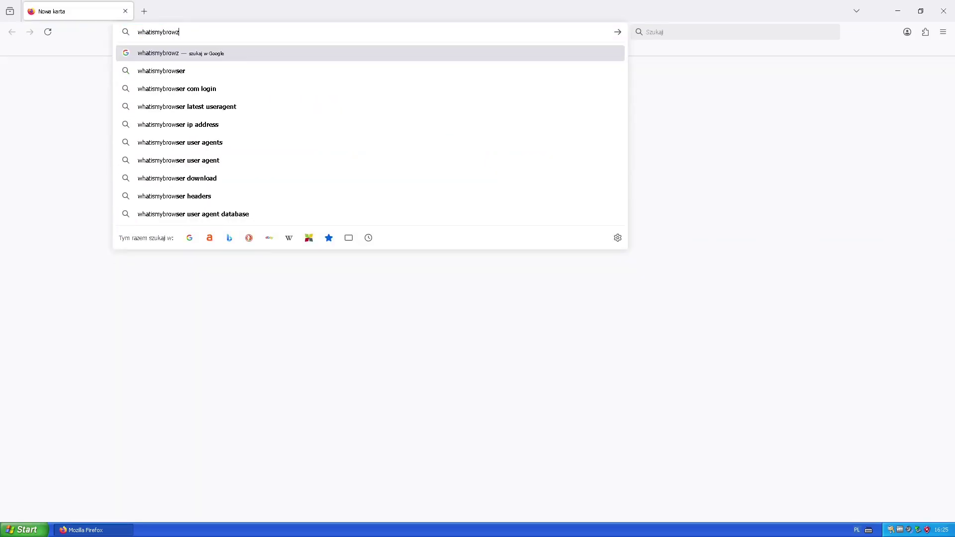
key(BackSpace)
text(ser.org)
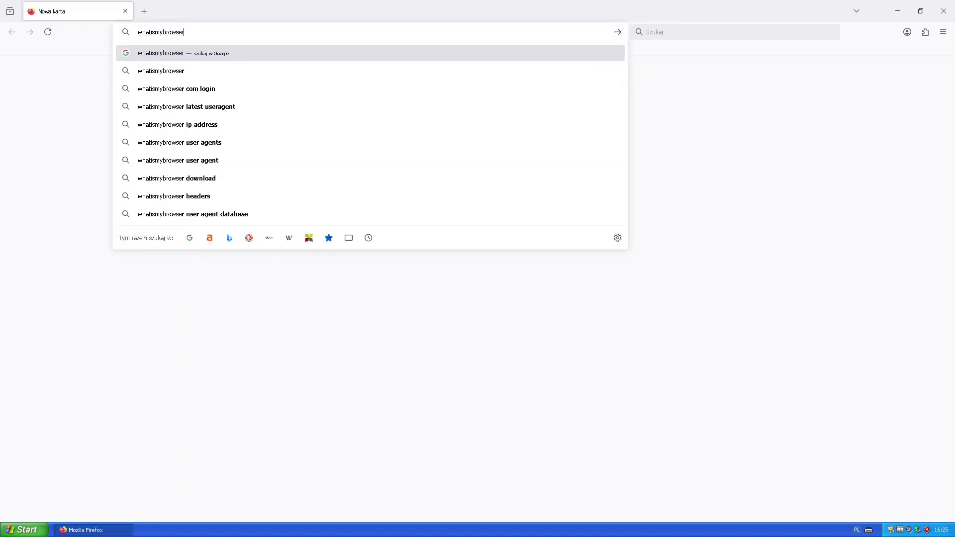
key(Return)
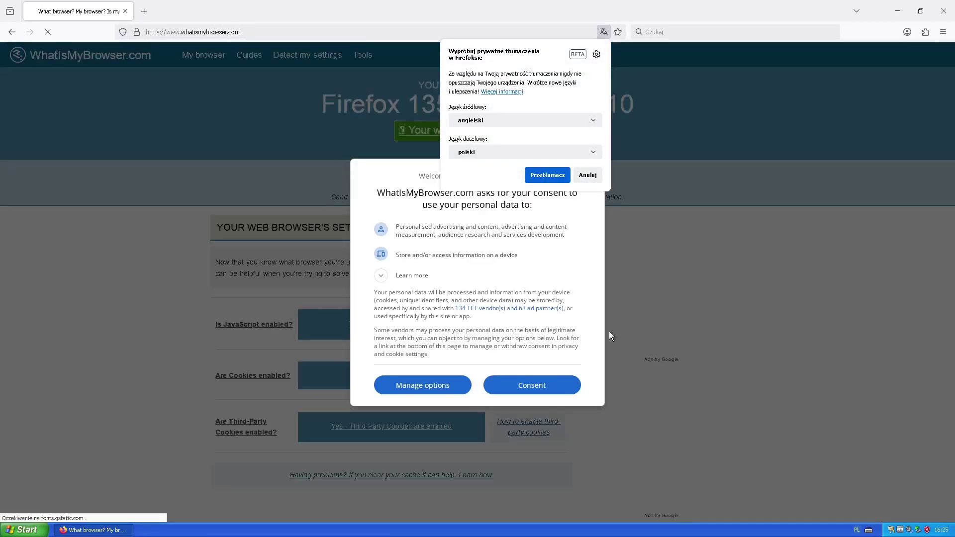
click(572, 309)
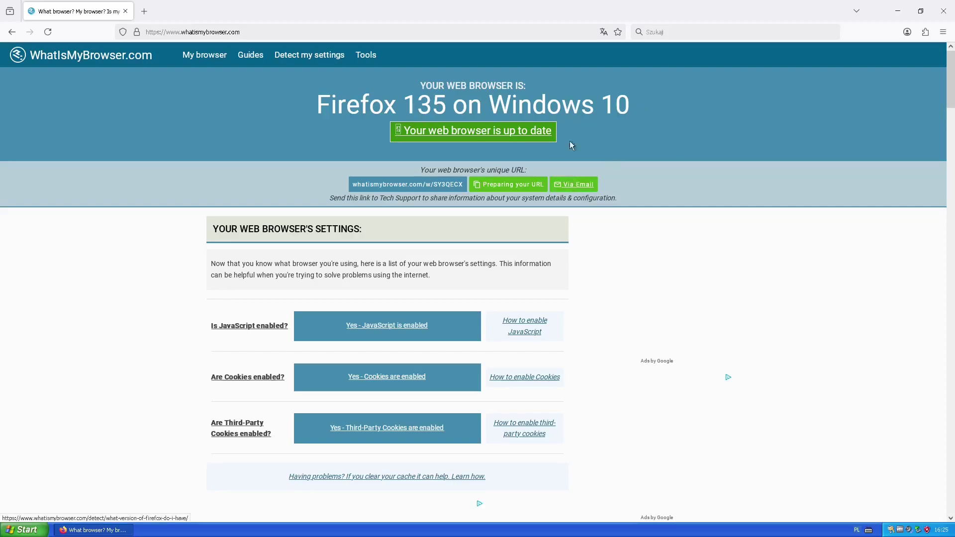
scroll(633, 154, down, 4)
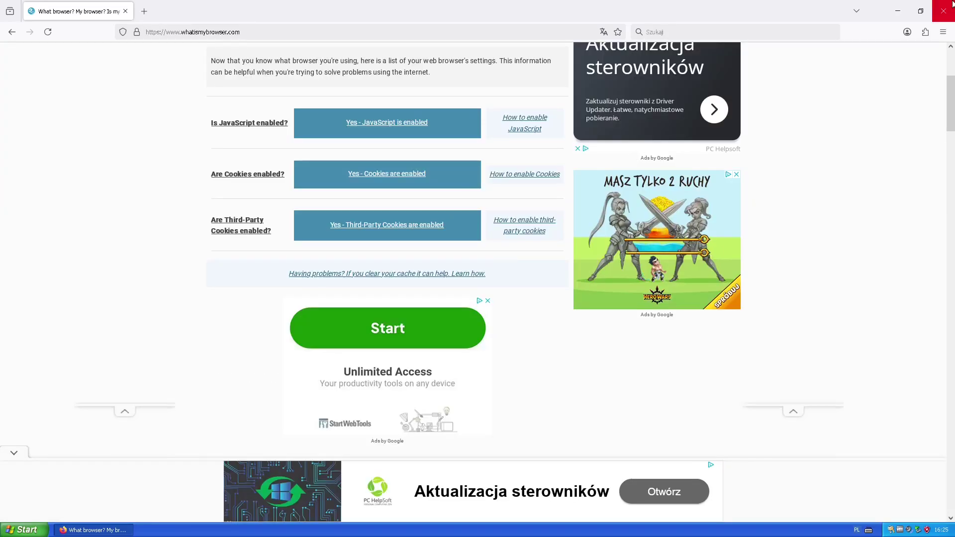
Close Firefox and check the Windows version information, dismissing it when done.
click(953, 4)
key(super+r)
text(wi)
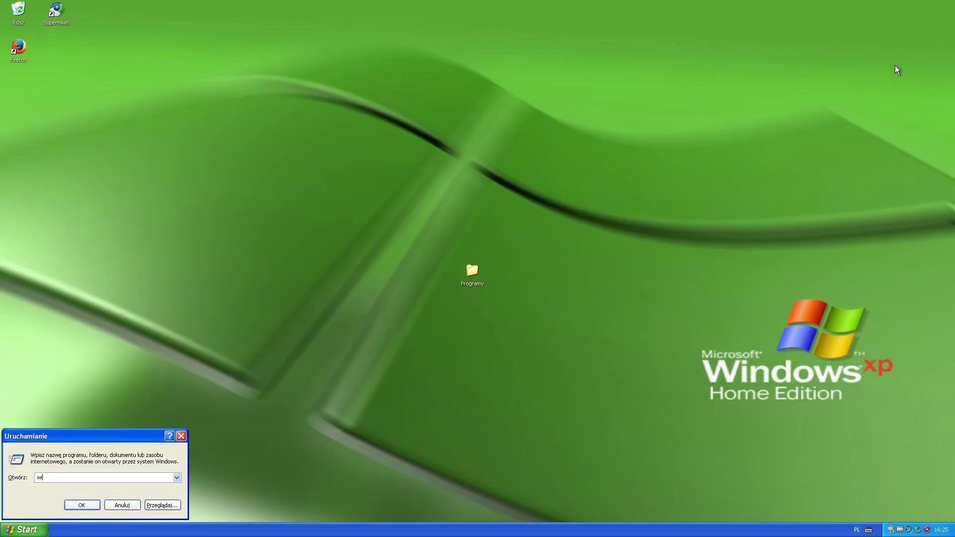
key(Return)
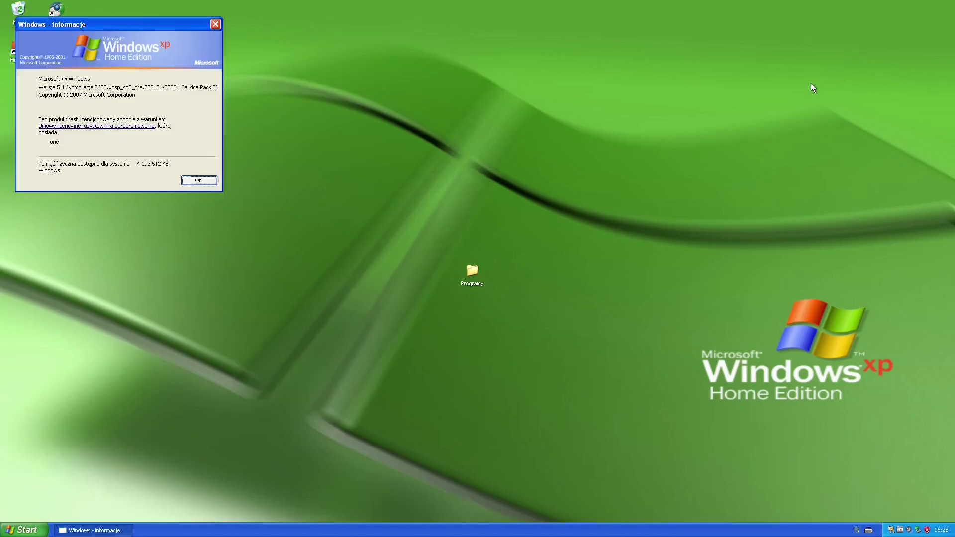
click(198, 180)
Run the kdenlive-24.12.1 installer from the Programy folder and install it to C:\Program Files\kdenlive.
double_click(472, 270)
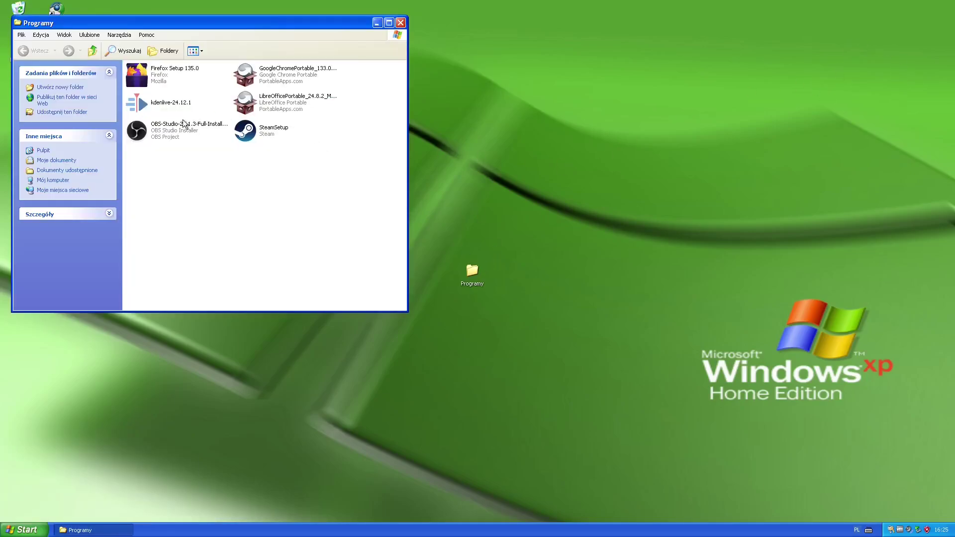
click(177, 107)
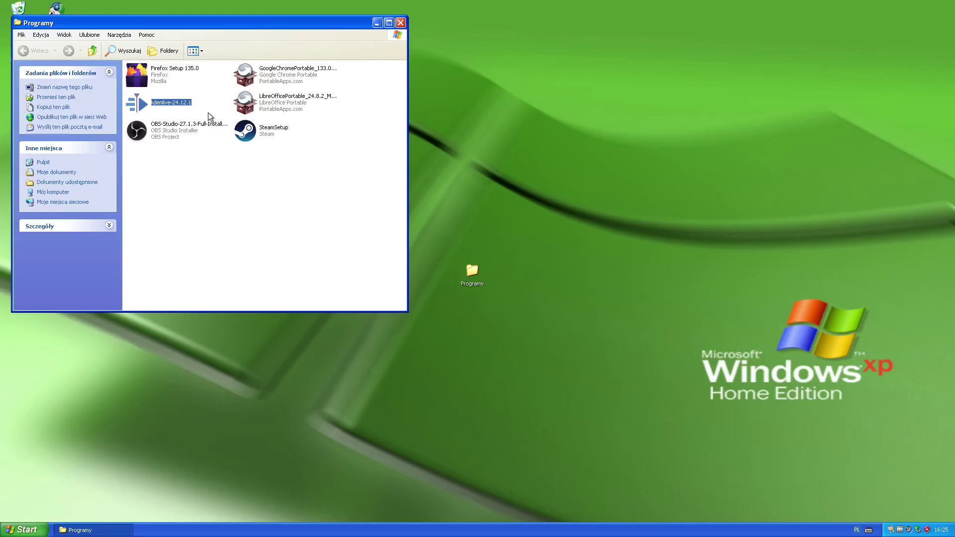
key(Return)
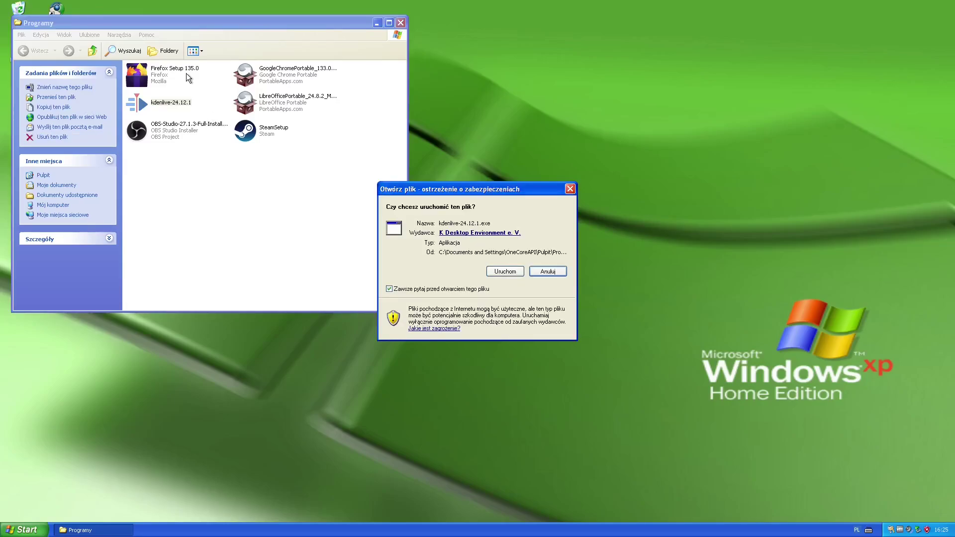
click(517, 271)
click(541, 347)
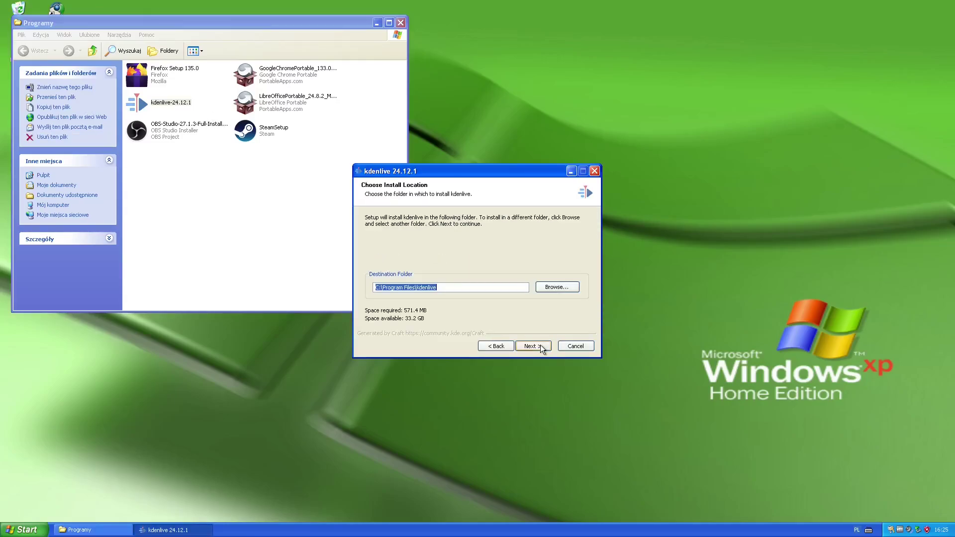
click(541, 347)
click(541, 347)
click(542, 346)
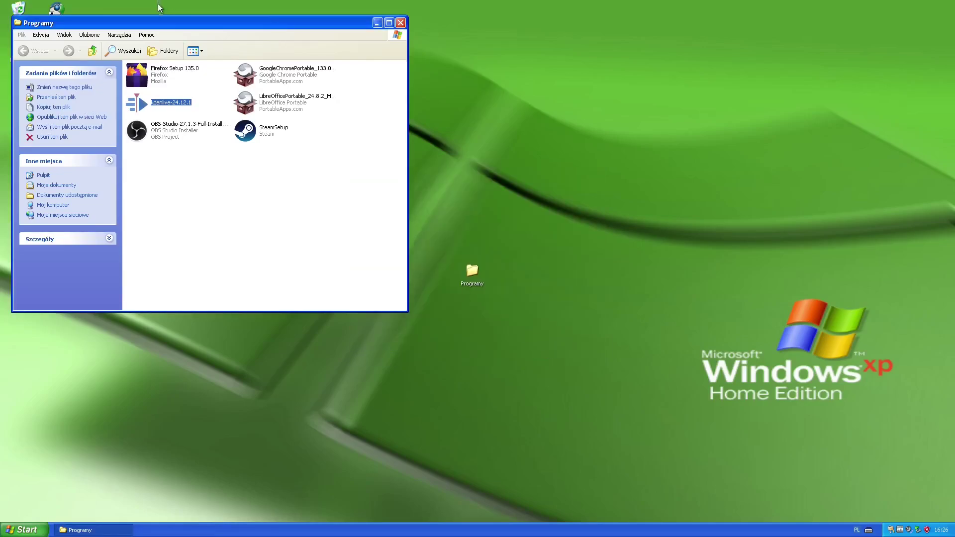
Try to launch Kdenlive from its installed program shortcut and decline deleting the shortcut.
click(30, 530)
click(74, 493)
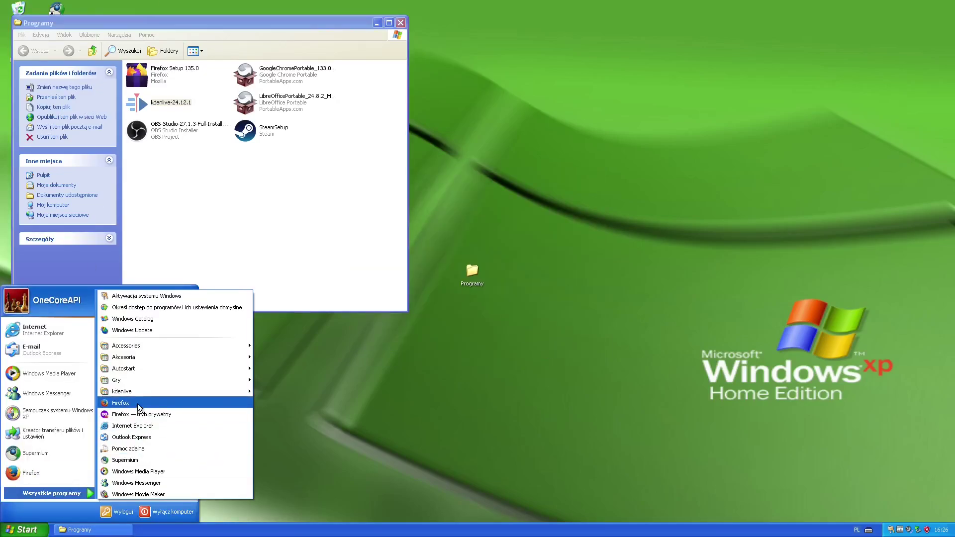
click(264, 392)
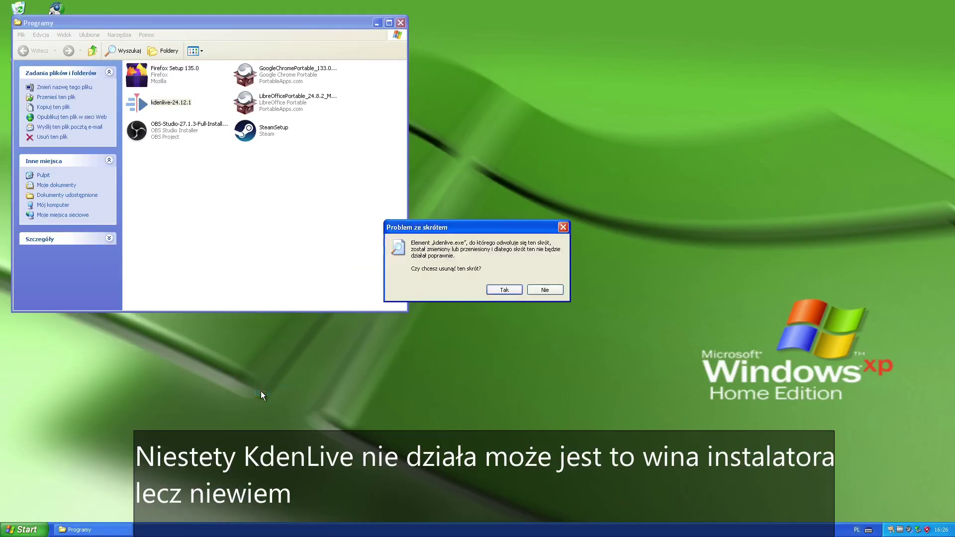
click(542, 291)
Browse to C:\Program Files\kdenlive, revealing the hidden folder contents, and try to open the kdenlive file.
click(27, 529)
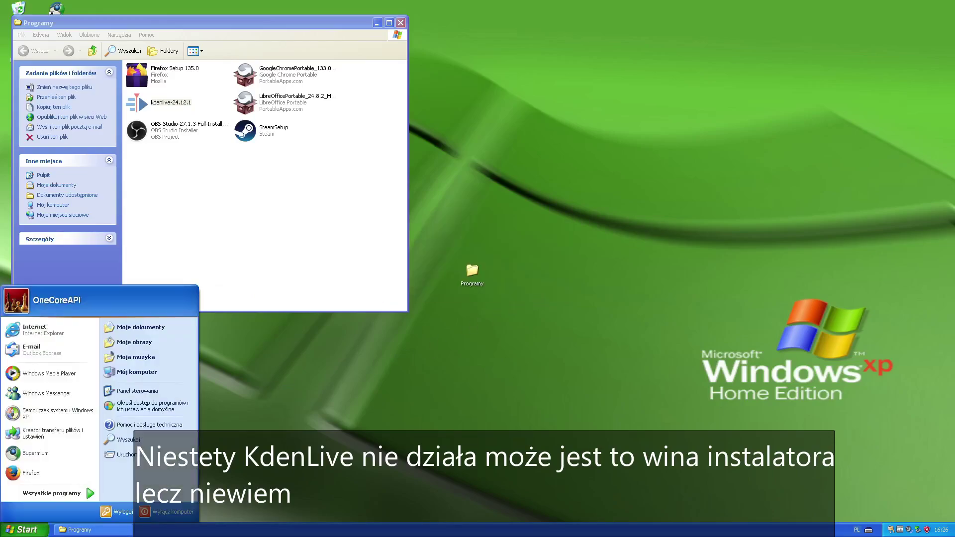
click(158, 372)
double_click(199, 188)
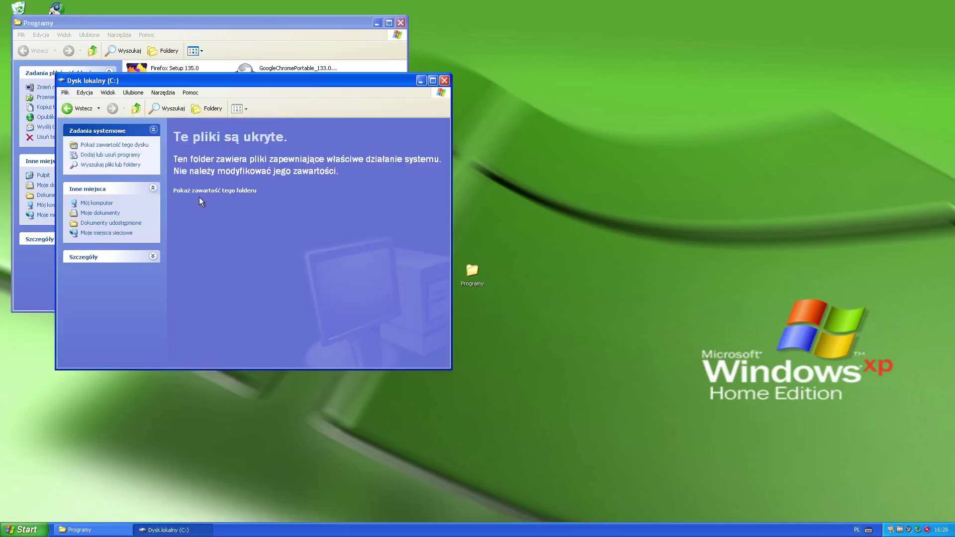
click(199, 197)
double_click(294, 137)
click(251, 189)
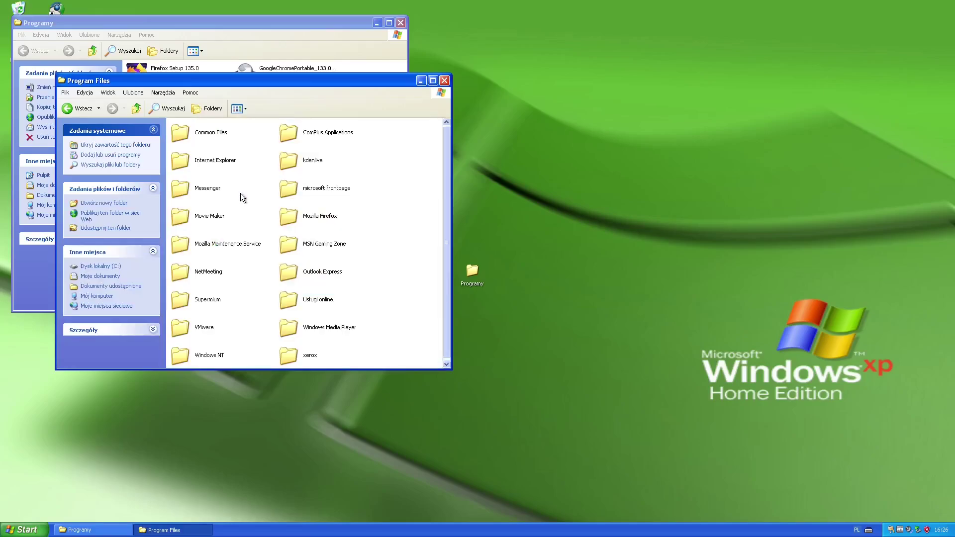
double_click(300, 162)
double_click(199, 312)
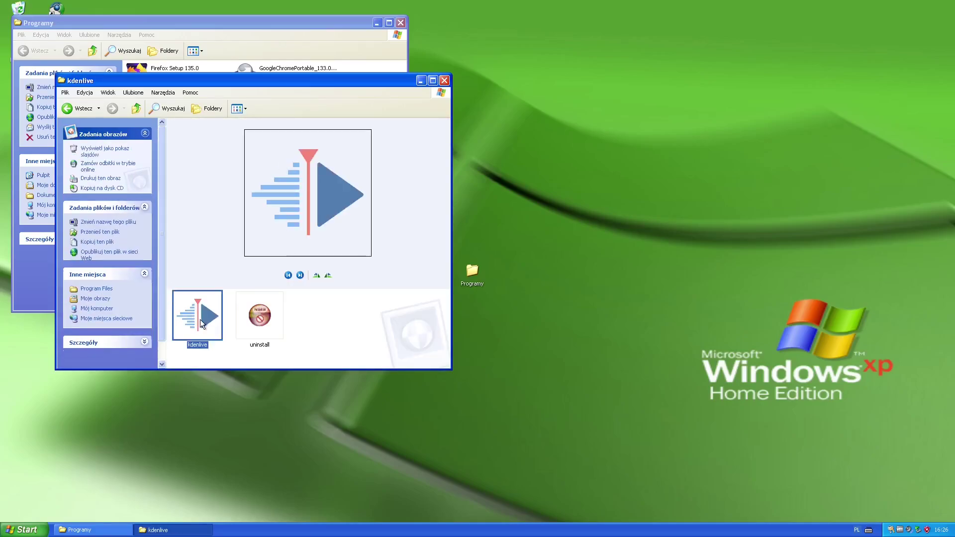
Maximize the kdenlive folder window, reopen the folder from Program Files, check its files and close the window.
click(763, 80)
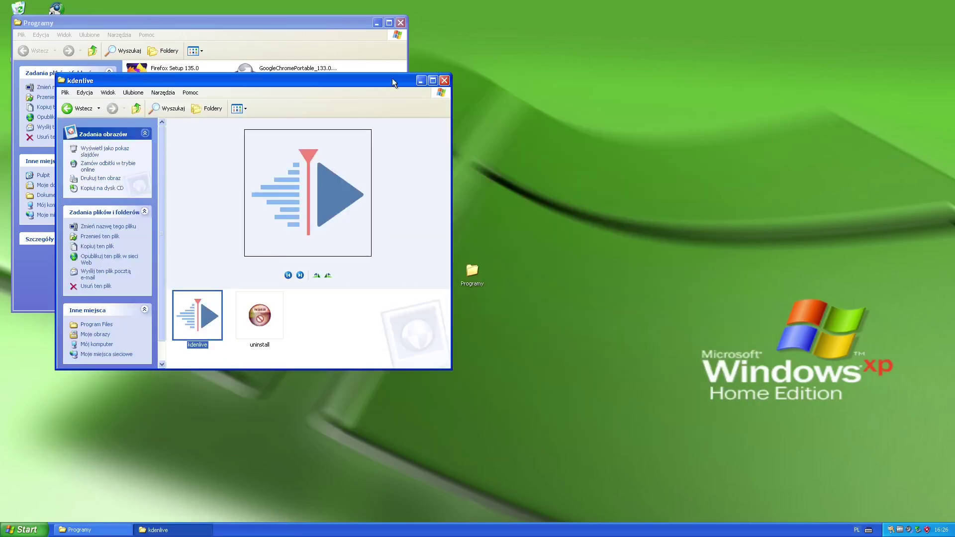
double_click(436, 81)
click(35, 32)
double_click(480, 91)
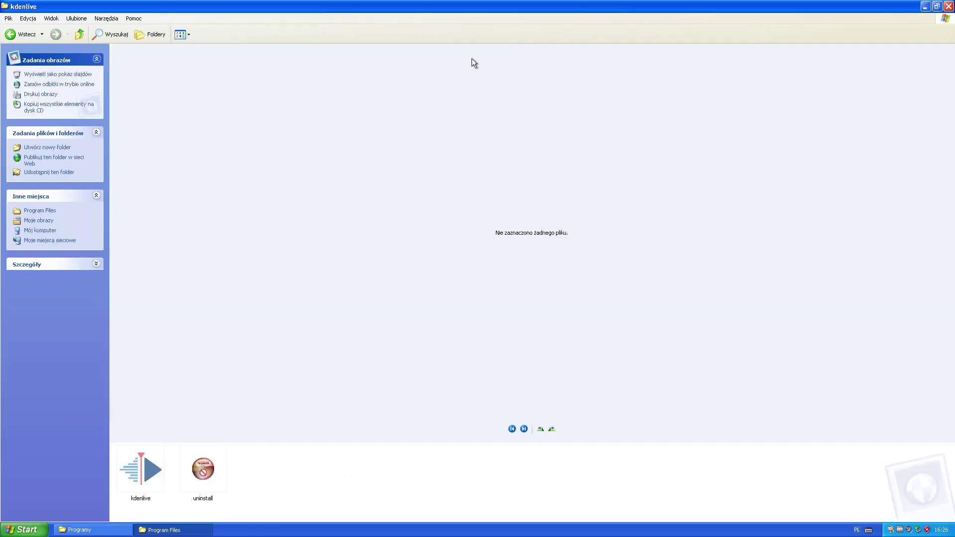
click(204, 478)
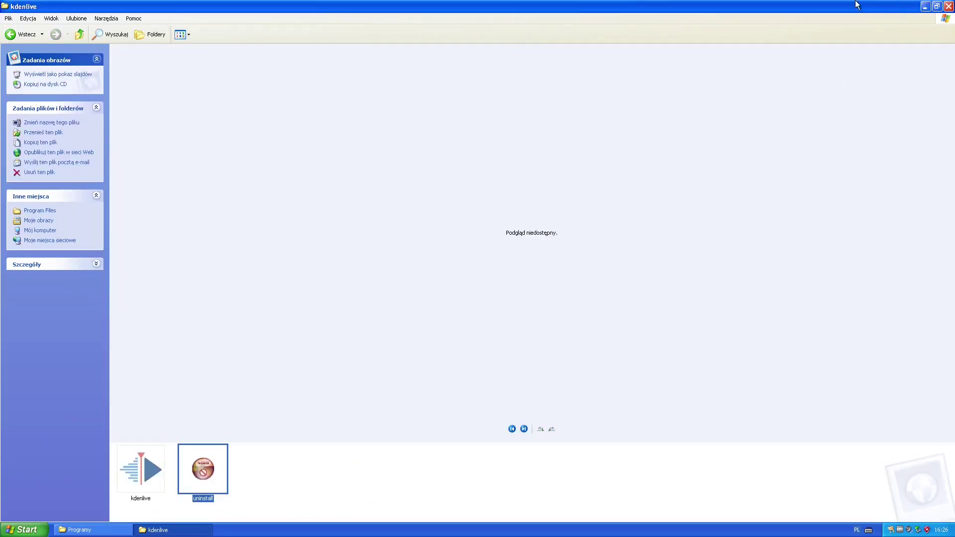
click(949, 6)
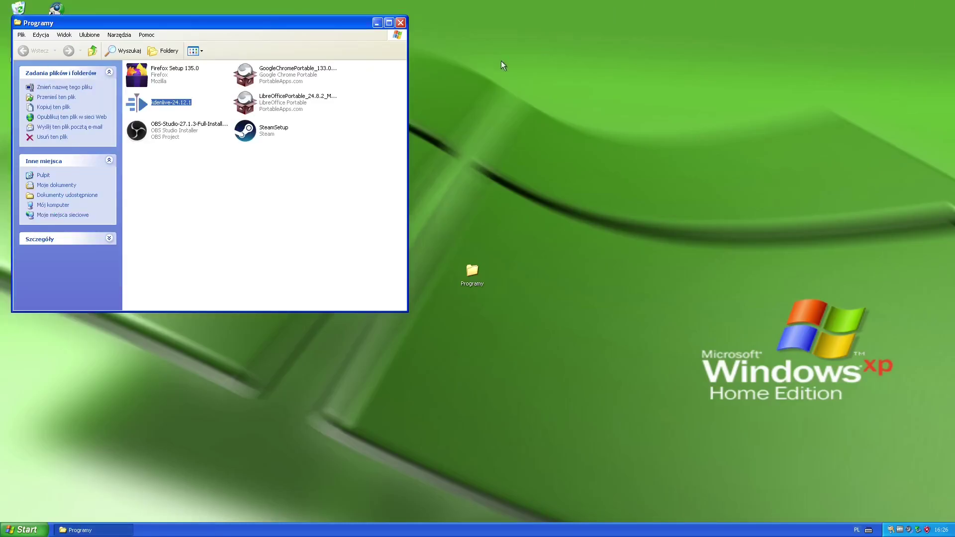
Set the OBS-Studio-27.1.3 installer to run in compatibility mode for Windows 10 22H2.
right_click(150, 136)
click(202, 229)
click(220, 155)
click(234, 211)
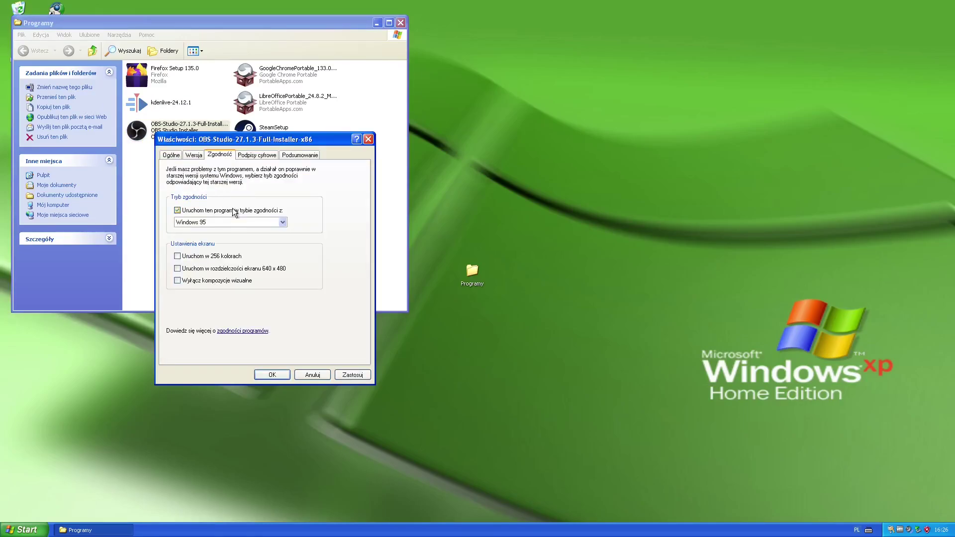
click(239, 222)
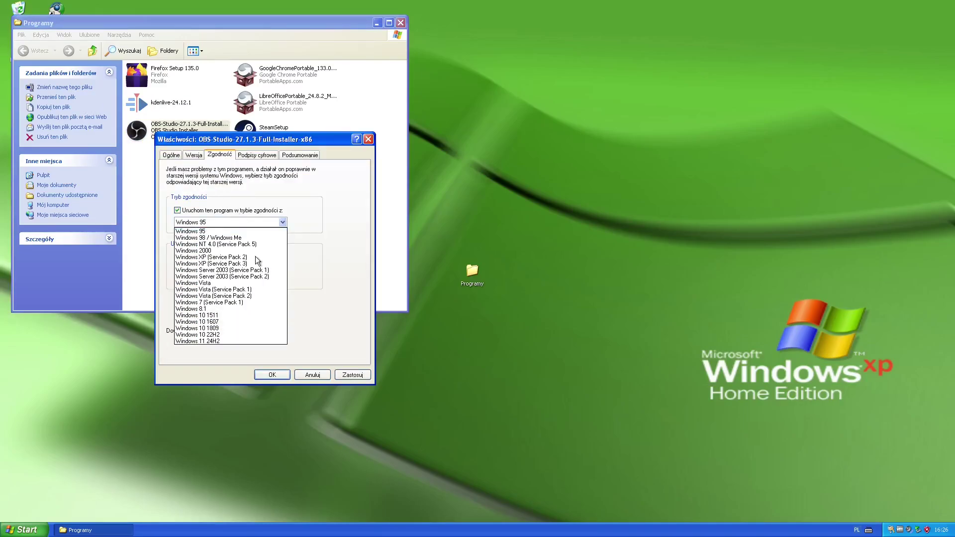
click(234, 335)
click(272, 375)
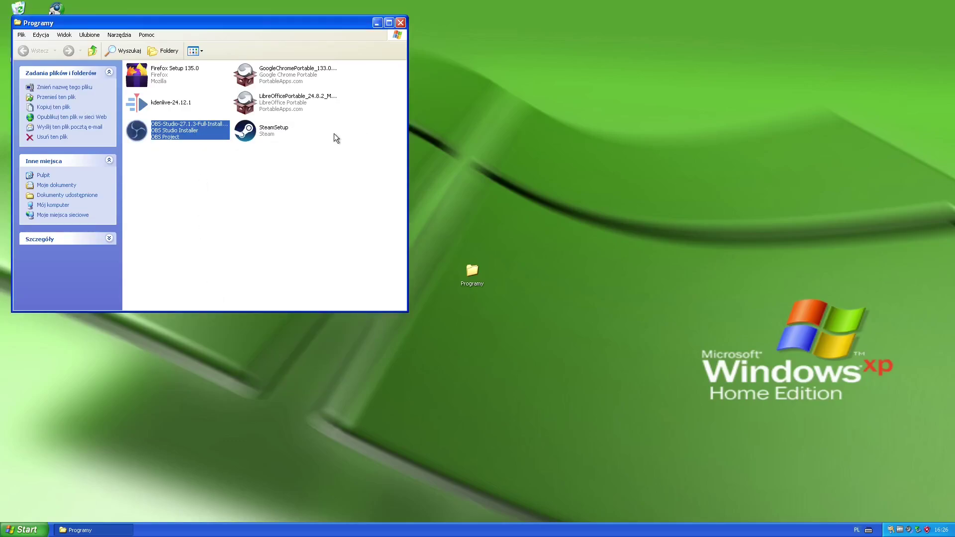
Run the OBS Studio 27.1.3 installer and proceed through its setup pages to start the installation.
key(Return)
click(529, 273)
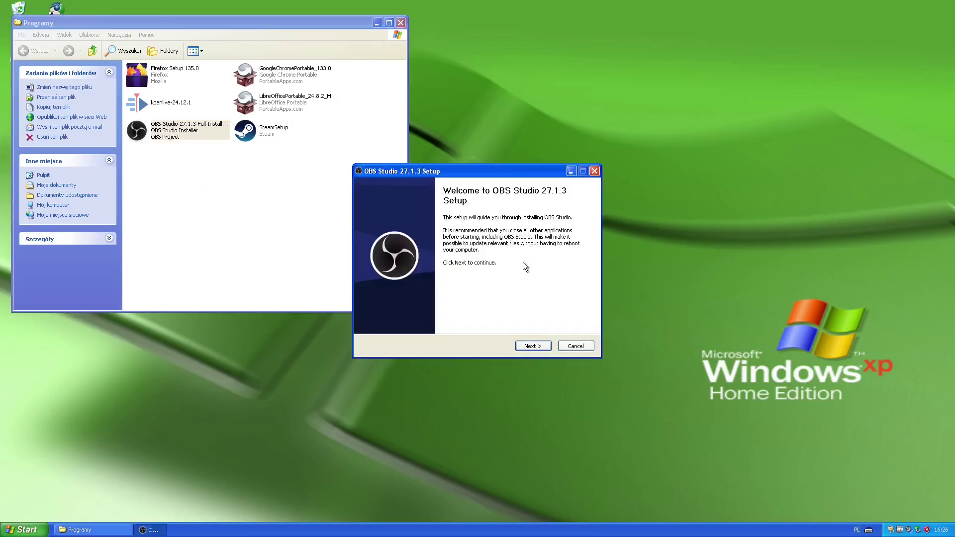
click(529, 345)
click(529, 345)
click(530, 345)
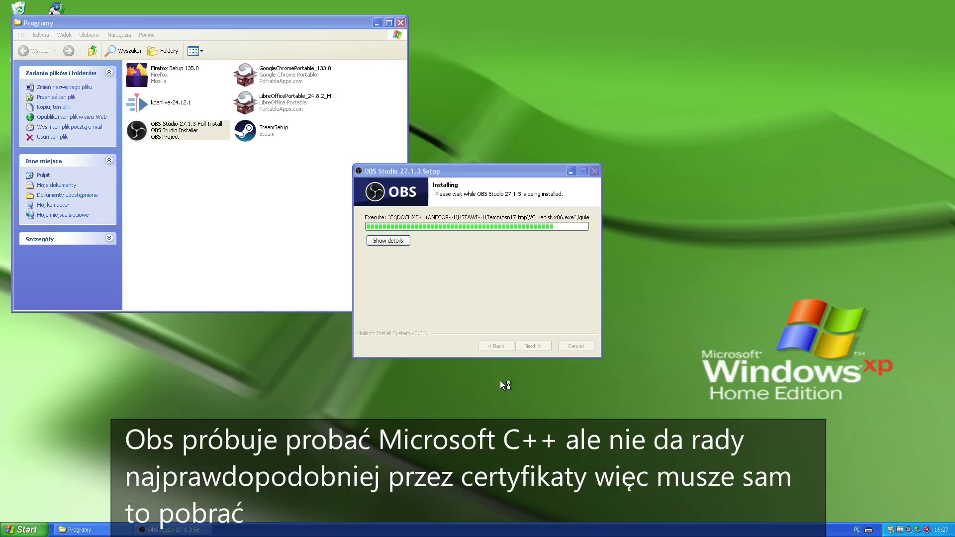
Minimize the Programy window, open Firefox and search the web for "visual c++ 2019".
click(377, 23)
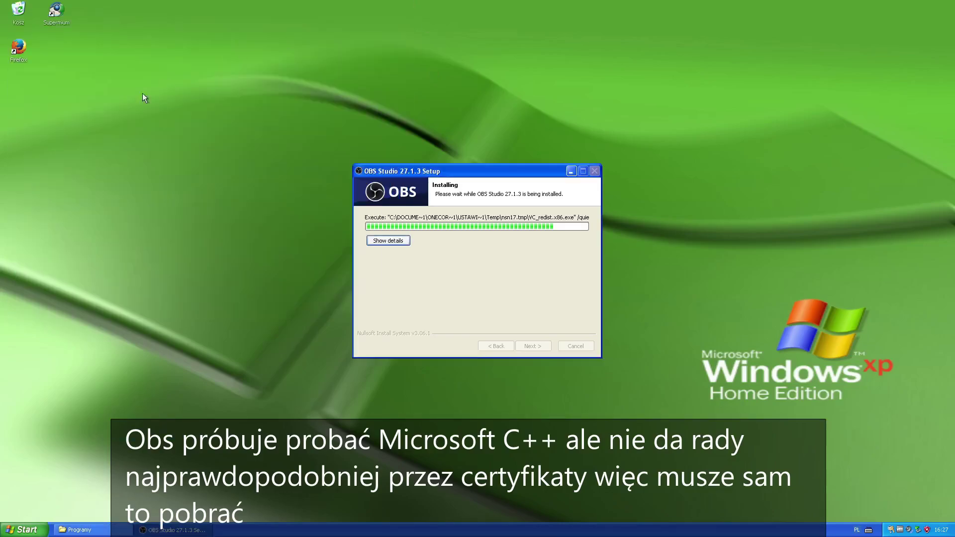
double_click(23, 49)
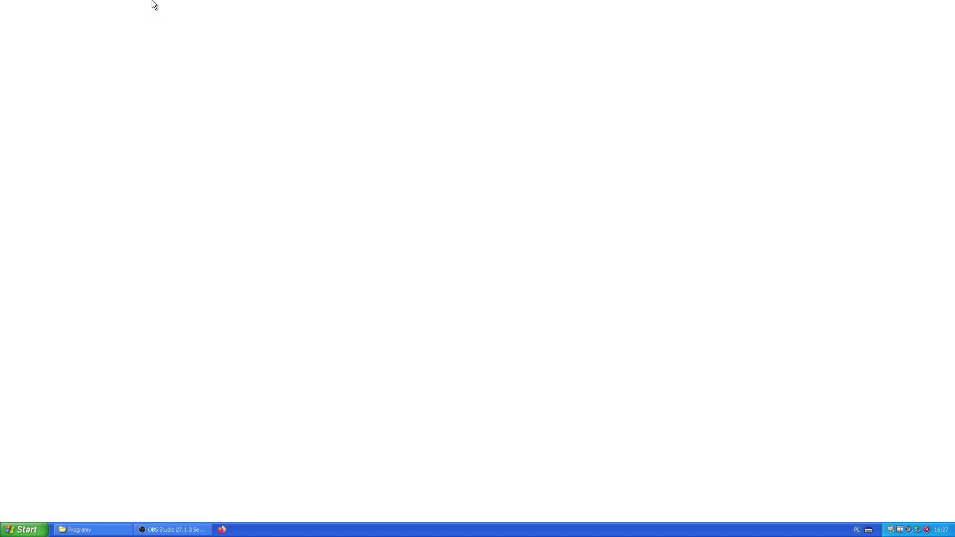
text(visual c+)
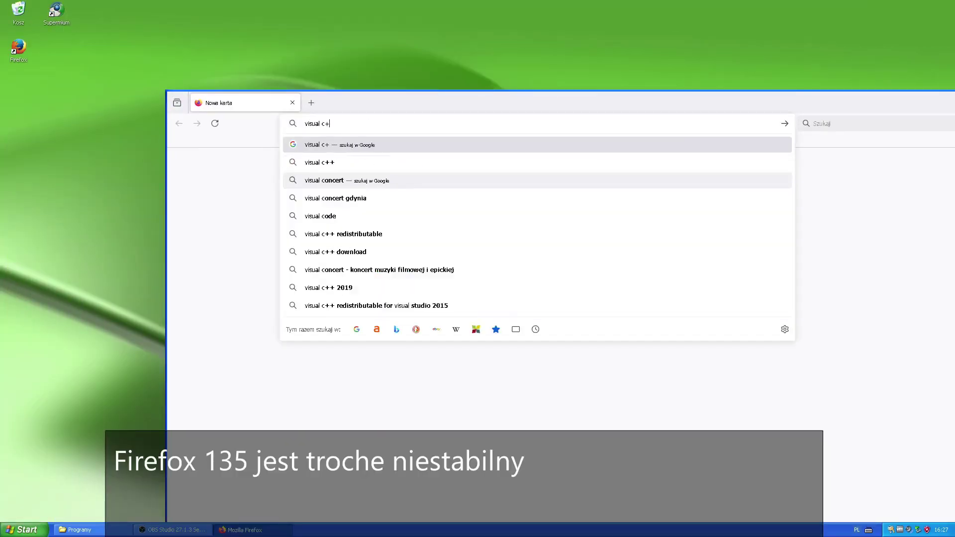
click(328, 288)
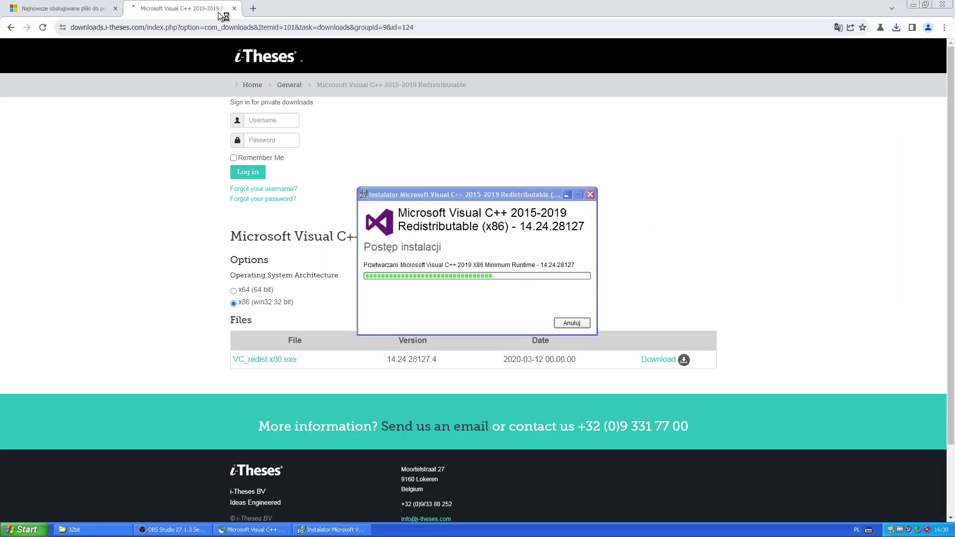
Close the i-Theses download tab and the Visual C++ 2015-2019 Redistributable (x86) installer without restarting the computer.
click(234, 8)
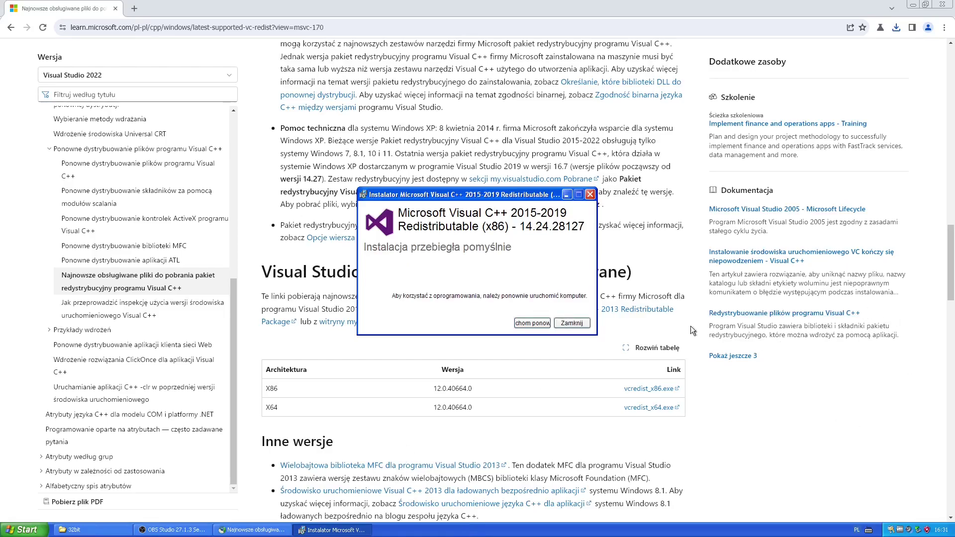
click(573, 323)
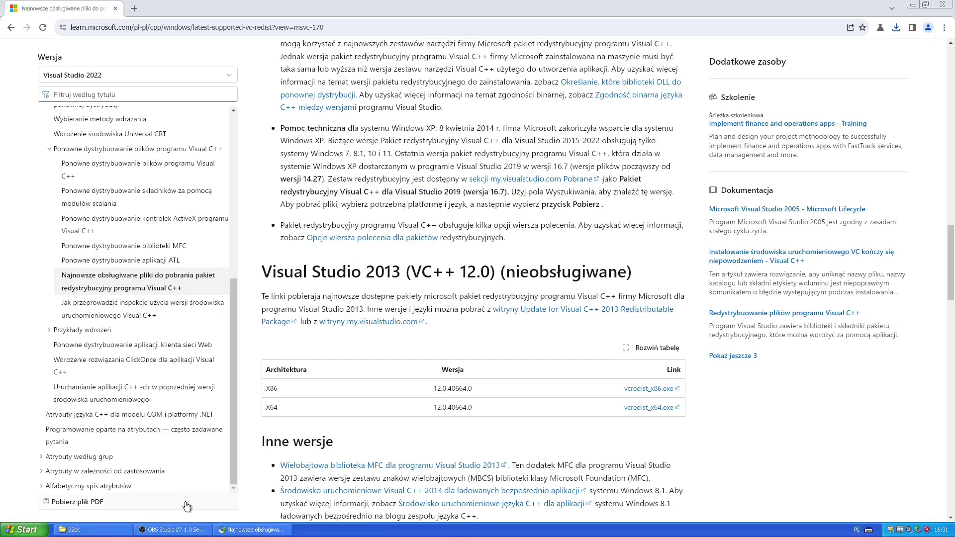
Bring up the 32bit folder, try running obs32 and dismiss the error dialog.
click(75, 530)
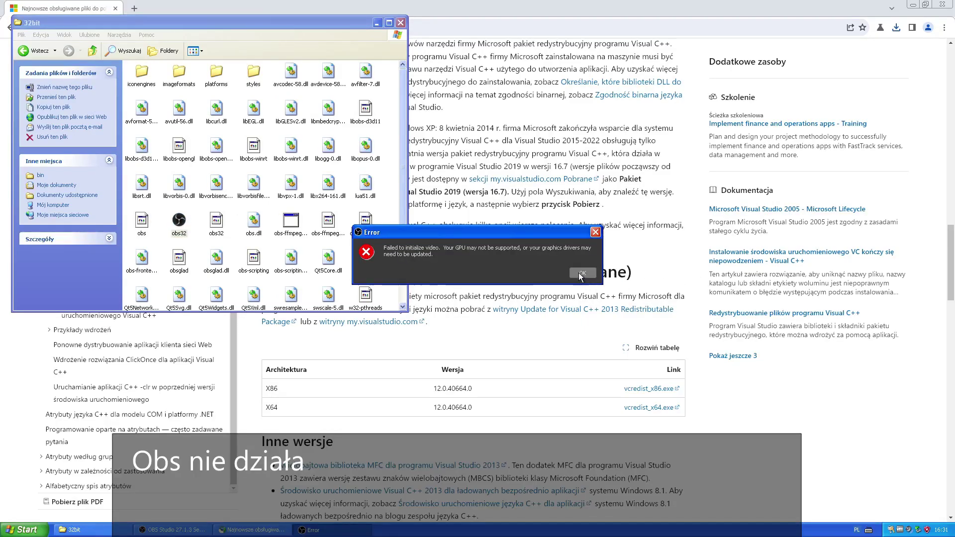
click(582, 273)
right_click(198, 236)
click(571, 314)
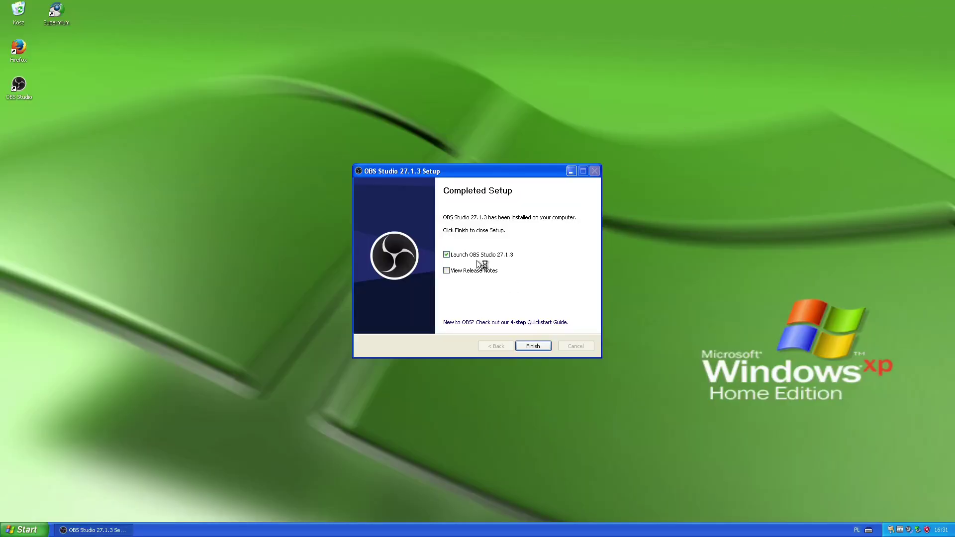
Finish the OBS Studio setup with launching enabled, open the 32-bit shortcut and decline copying the crash log.
click(533, 346)
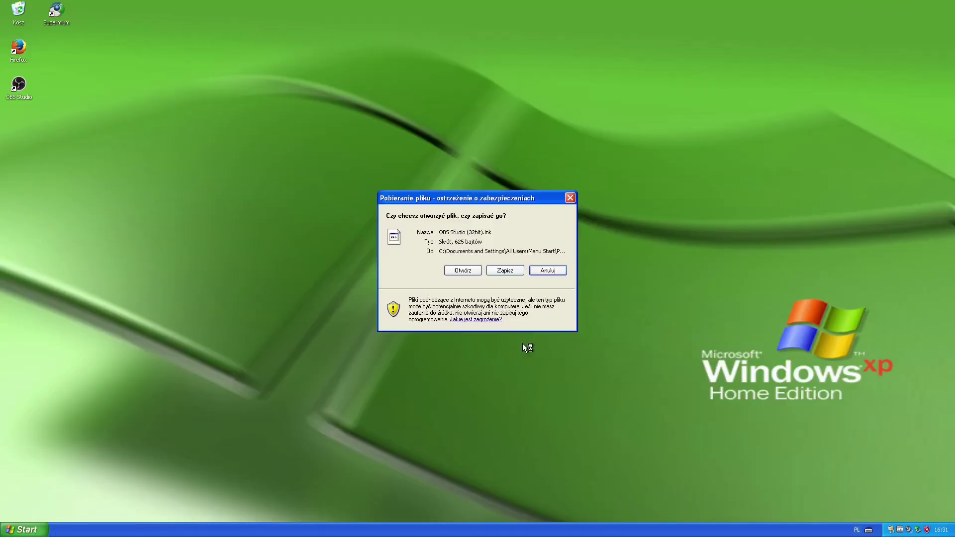
click(463, 275)
click(496, 293)
click(526, 278)
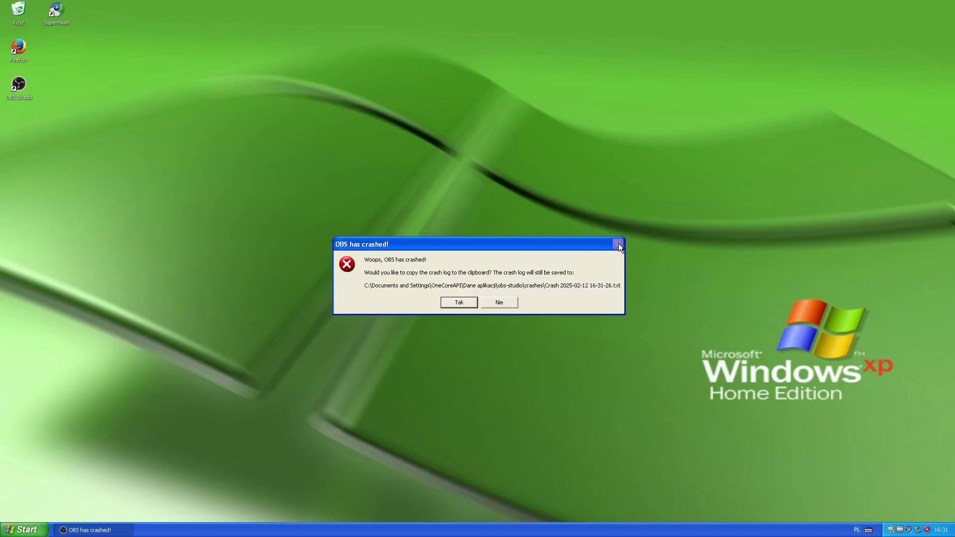
click(498, 303)
Run the GoogleChromePortable_133.0.6943.60 installer from the Programy folder and start installing Google Chrome Portable.
double_click(473, 277)
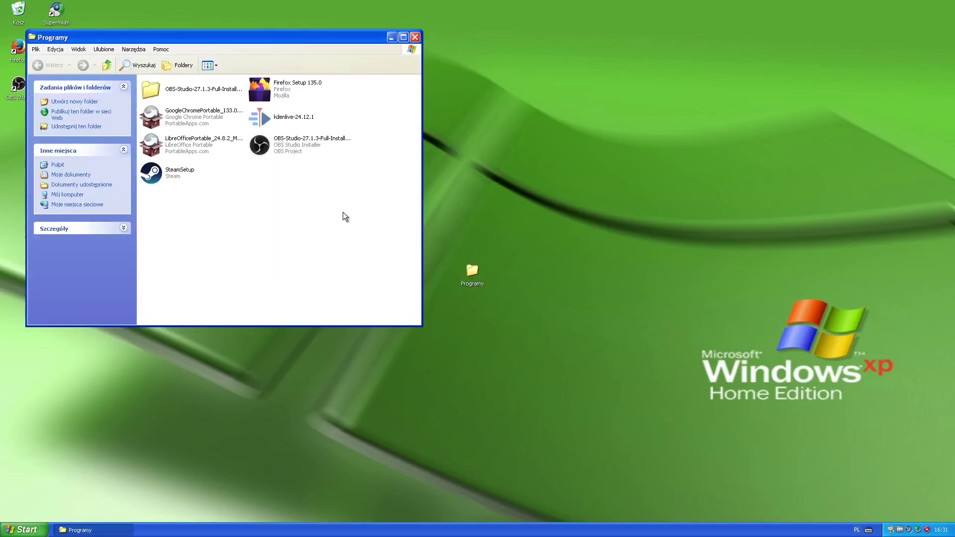
double_click(202, 118)
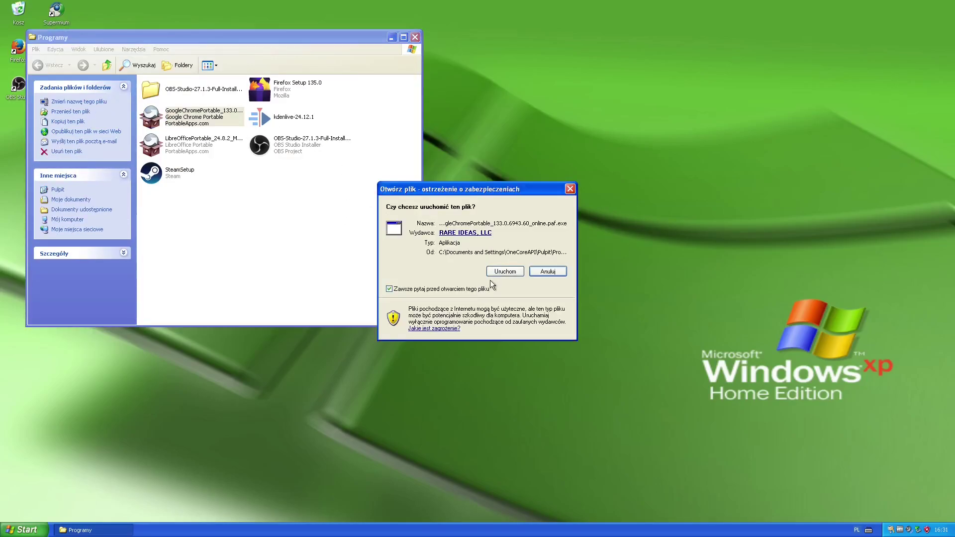
click(500, 275)
click(471, 290)
click(526, 345)
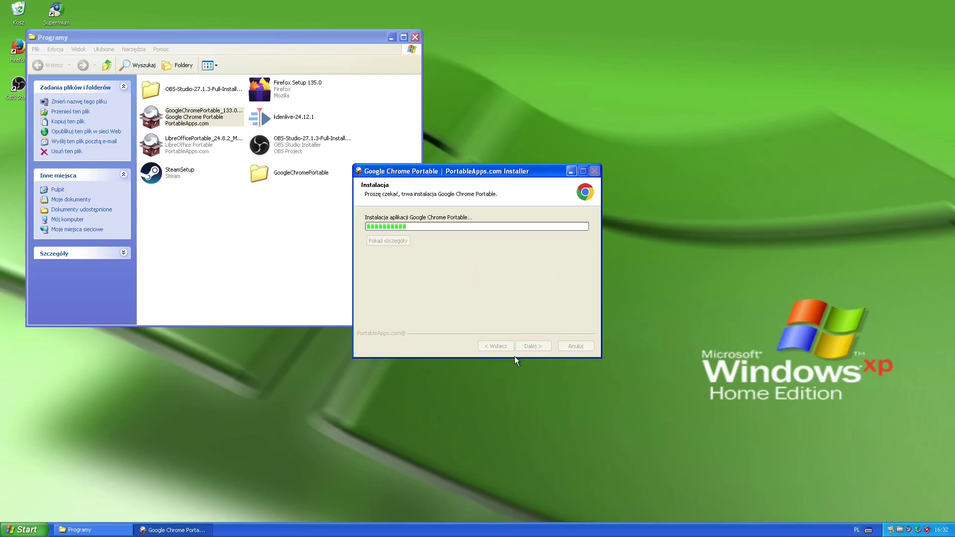
Open the App\Chrome-bin folder inside GoogleChromePortable, refresh its file listing and close the Chrome Portable installer.
double_click(299, 173)
double_click(258, 89)
double_click(258, 90)
right_click(241, 133)
click(393, 225)
right_click(182, 188)
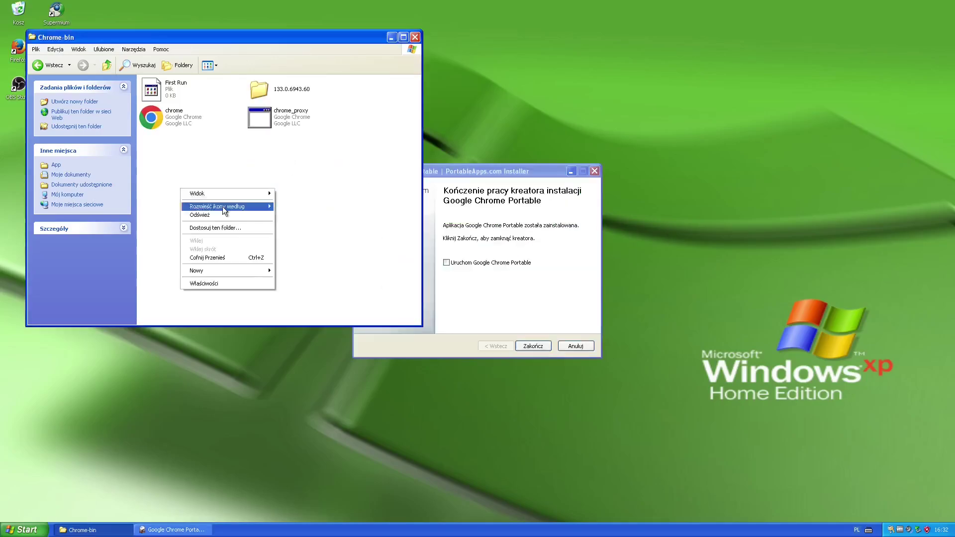
click(222, 211)
click(594, 171)
Launch chrome from the Chrome-bin folder and create a desktop shortcut to it.
right_click(269, 80)
click(294, 90)
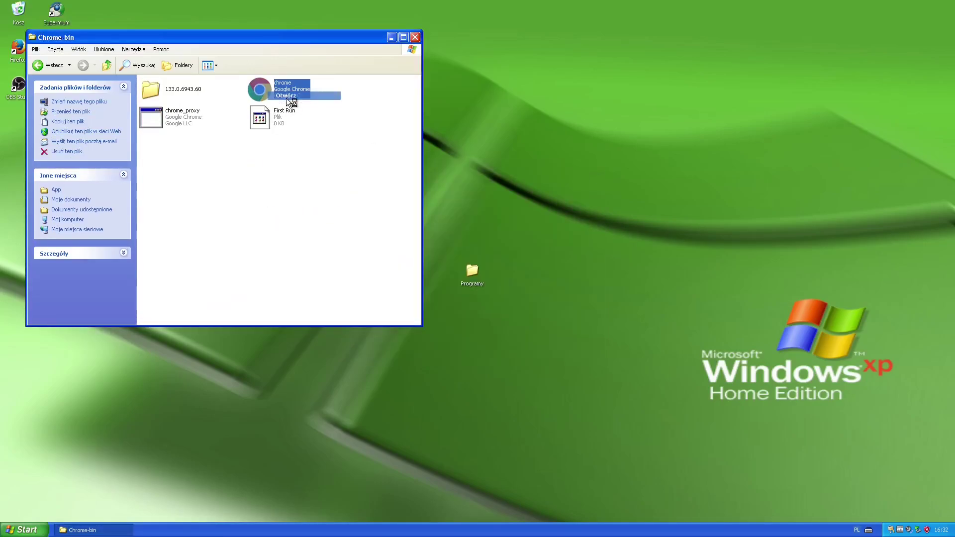
drag(183, 40, 246, 47)
right_click(345, 95)
mouse_move(392, 139)
click(448, 159)
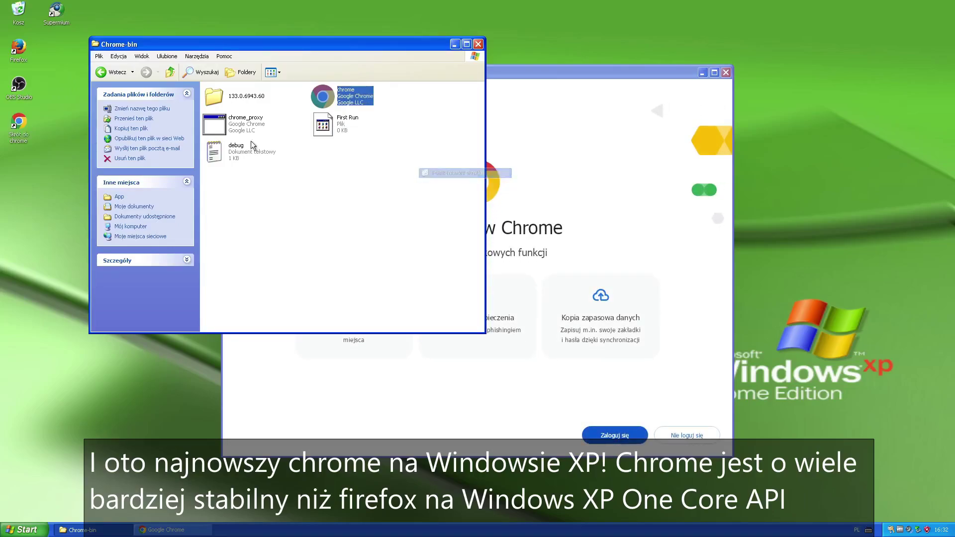
right_click(26, 135)
click(41, 218)
click(545, 272)
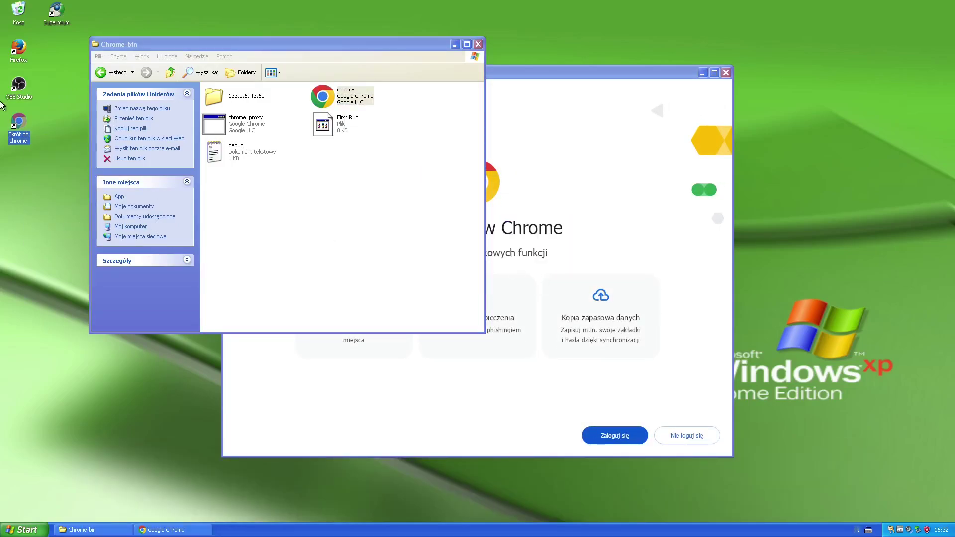
Rename the new Chrome desktop shortcut to "Google Chrome 133".
right_click(23, 122)
click(47, 215)
text(Google Cher)
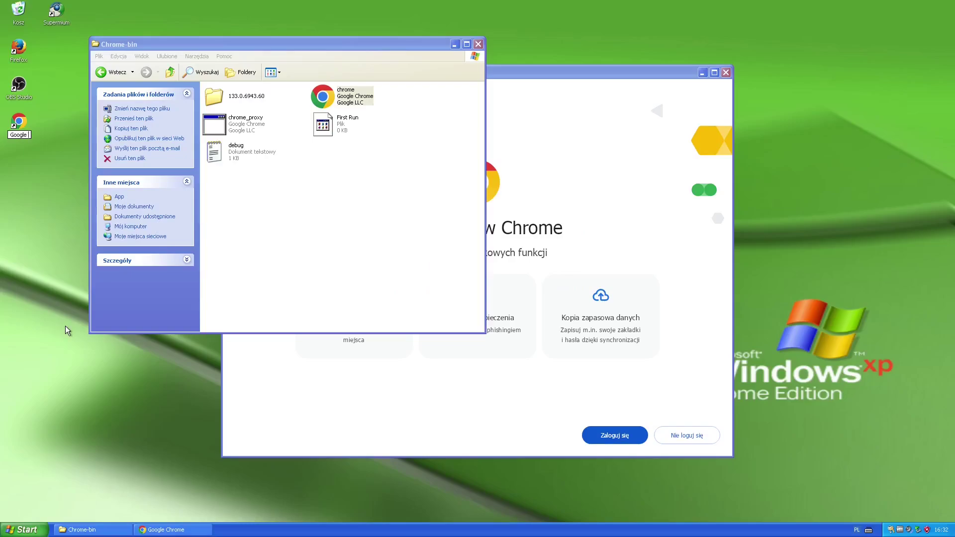
key(BackSpace)
key(BackSpace)
text(rome 133)
key(Return)
Close the Chrome-bin folder, continue Chrome's setup without signing in and set Google as the default search engine.
click(478, 43)
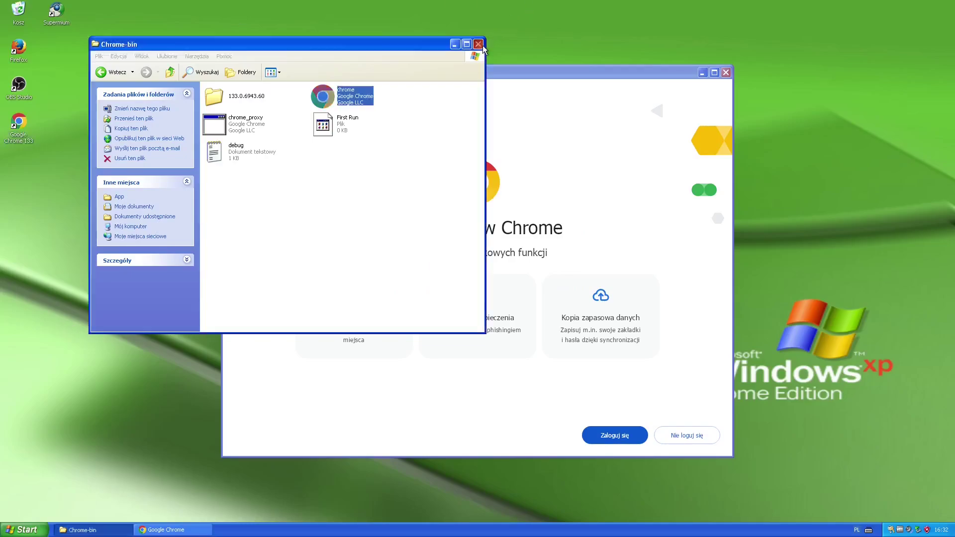
click(675, 436)
click(519, 345)
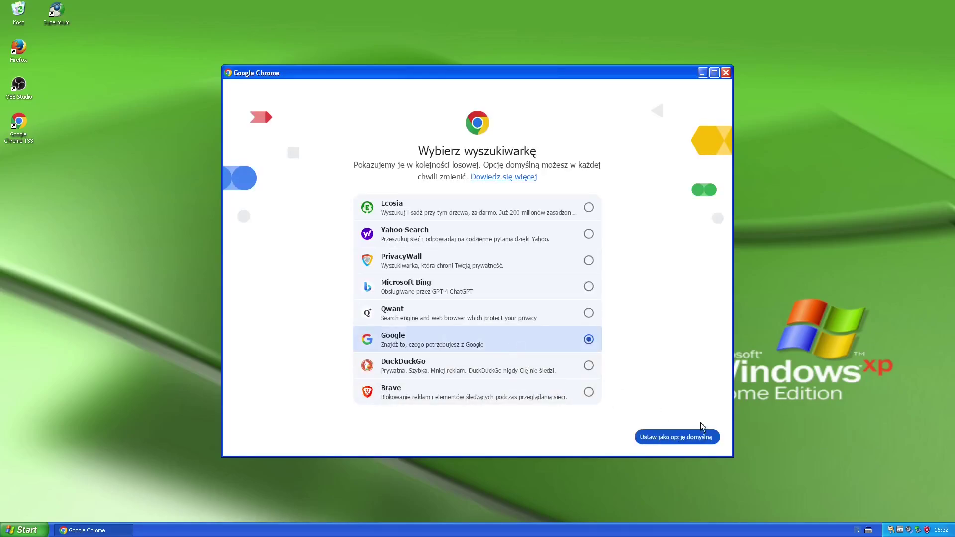
click(694, 436)
click(695, 436)
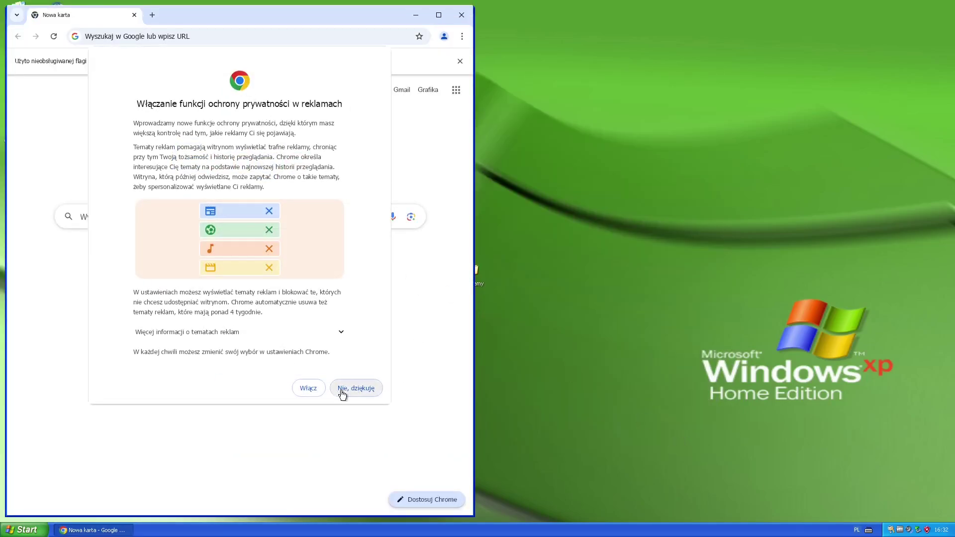
Decline Chrome's ad topics feature and acknowledge the remaining ad privacy notice.
click(344, 391)
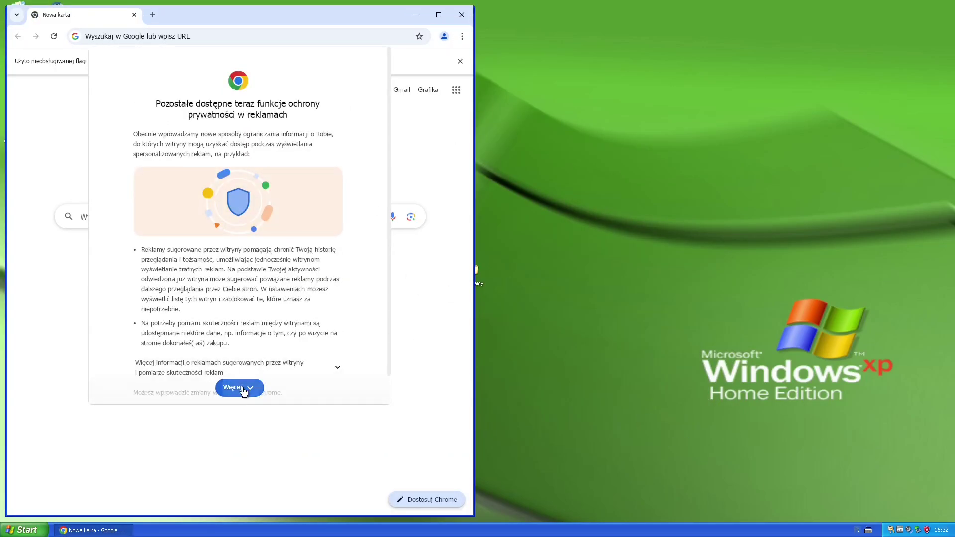
click(245, 389)
click(245, 389)
Open the About Google Chrome page and highlight the version number.
click(462, 36)
mouse_move(408, 348)
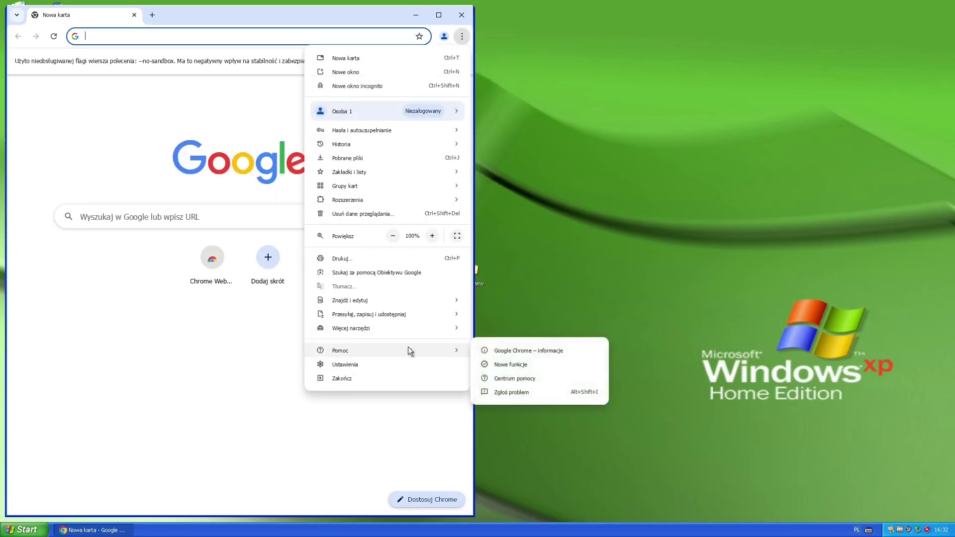
click(541, 348)
double_click(144, 207)
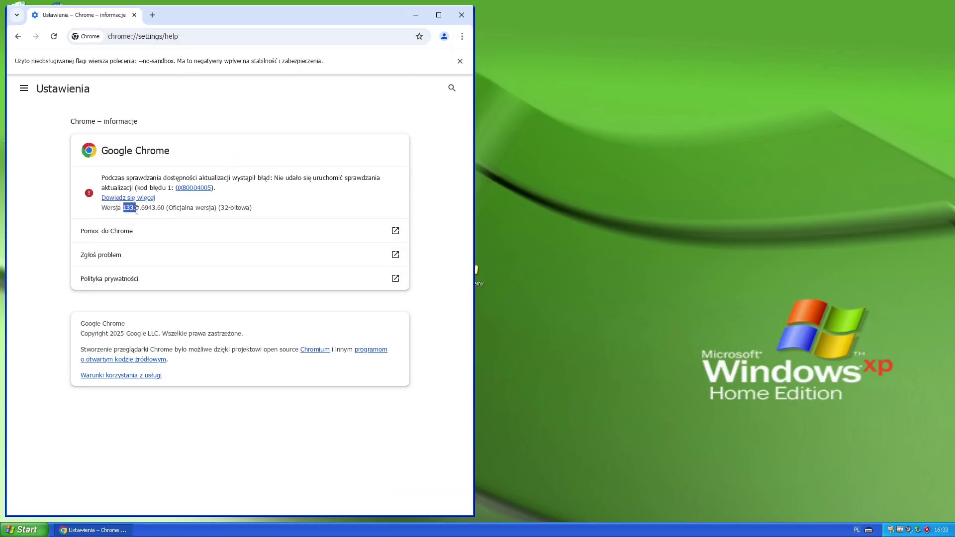
Load whatismybrowser.com in a new tab, unblocking Chrome in the Windows firewall and consenting to the site's data use.
click(152, 15)
text(whatismybrowser)
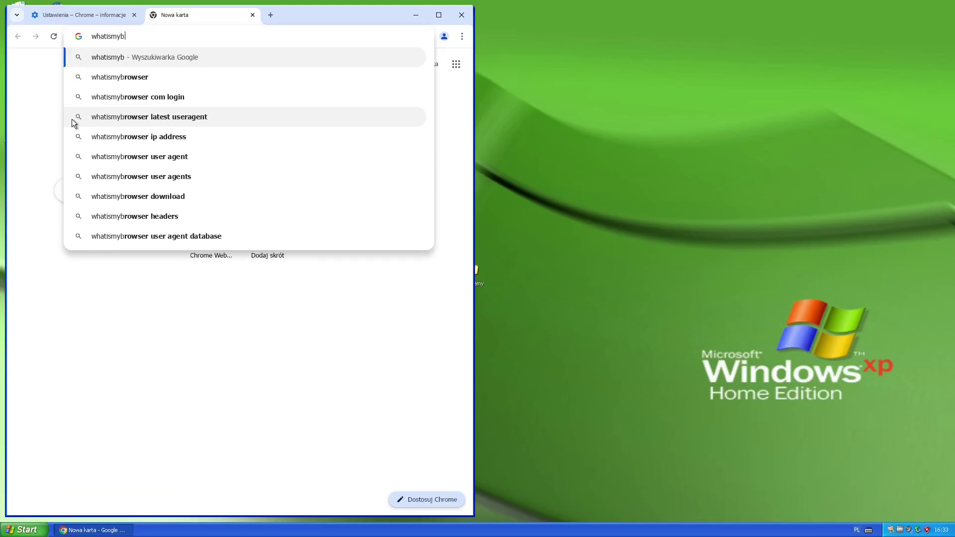
text(.org)
key(Return)
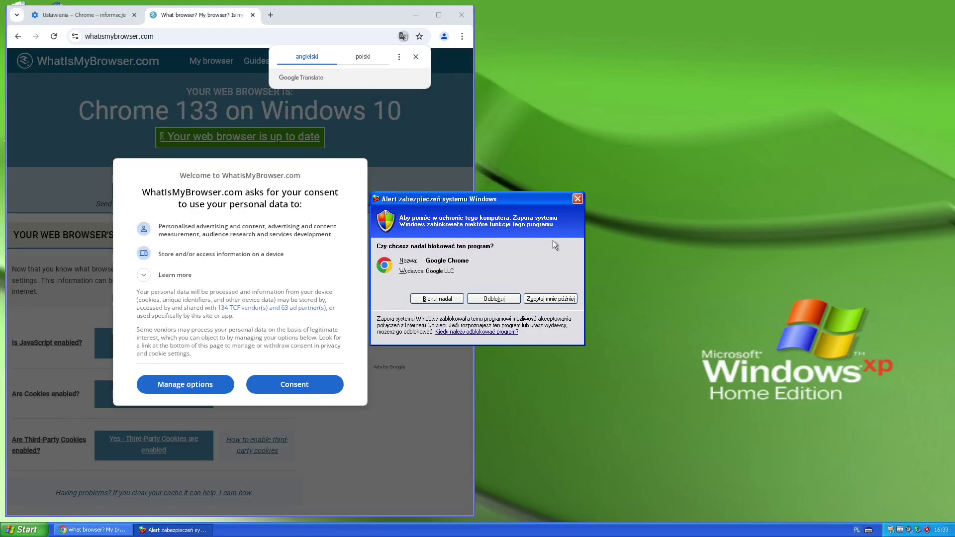
click(482, 300)
click(313, 384)
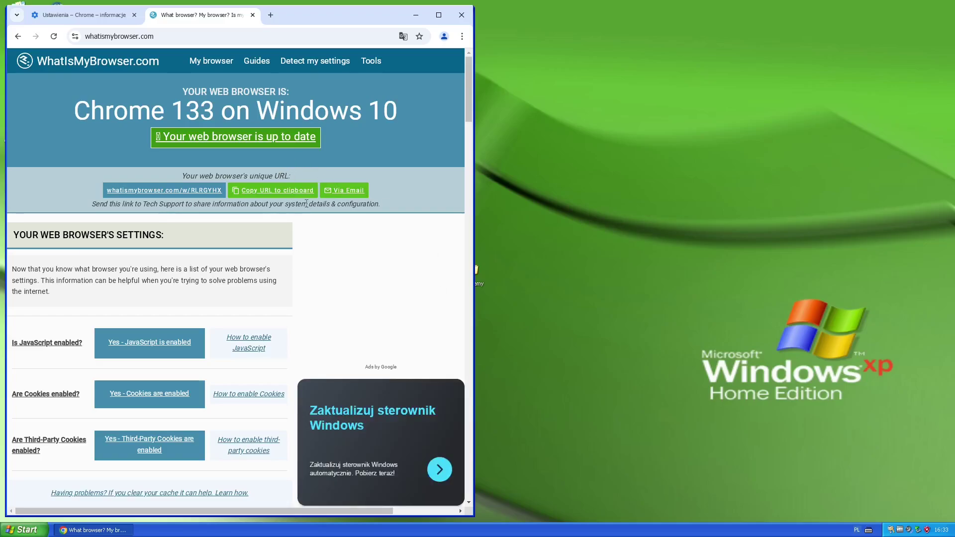
Close the browser detection tab and Chrome, and open the Programy folder from the desktop.
click(253, 15)
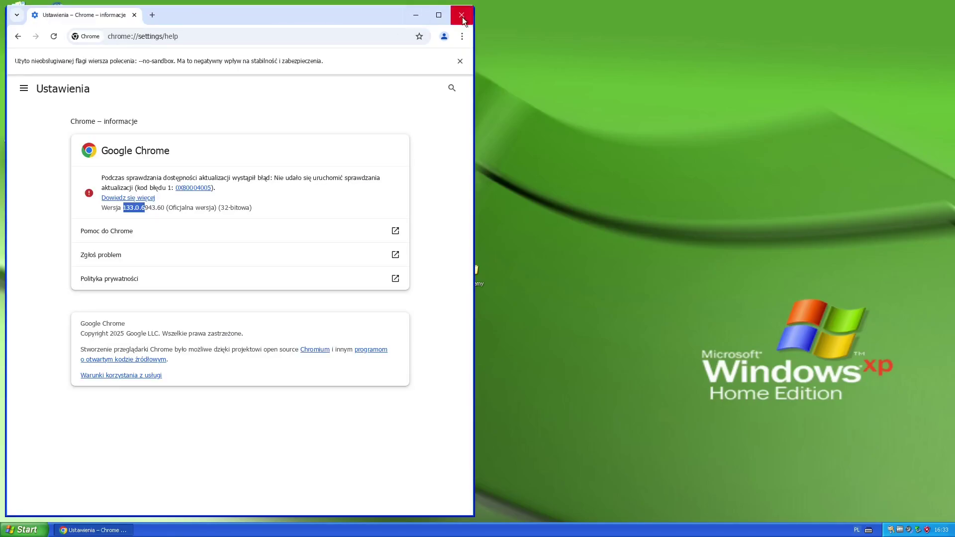
click(462, 15)
double_click(472, 273)
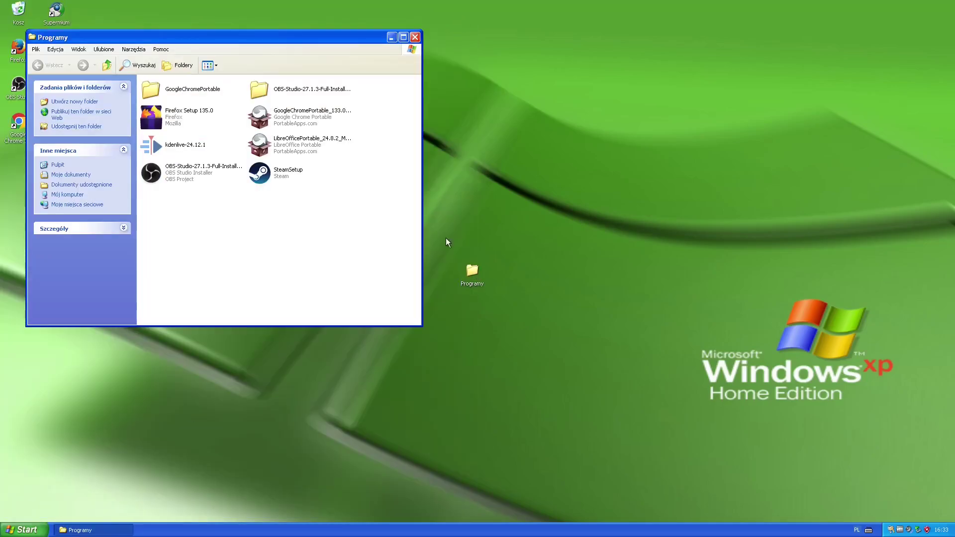
Run the LibreOfficePortable_24.8.2_MultilingualStandard installer from the Programy folder and start installing LibreOffice Portable.
click(297, 149)
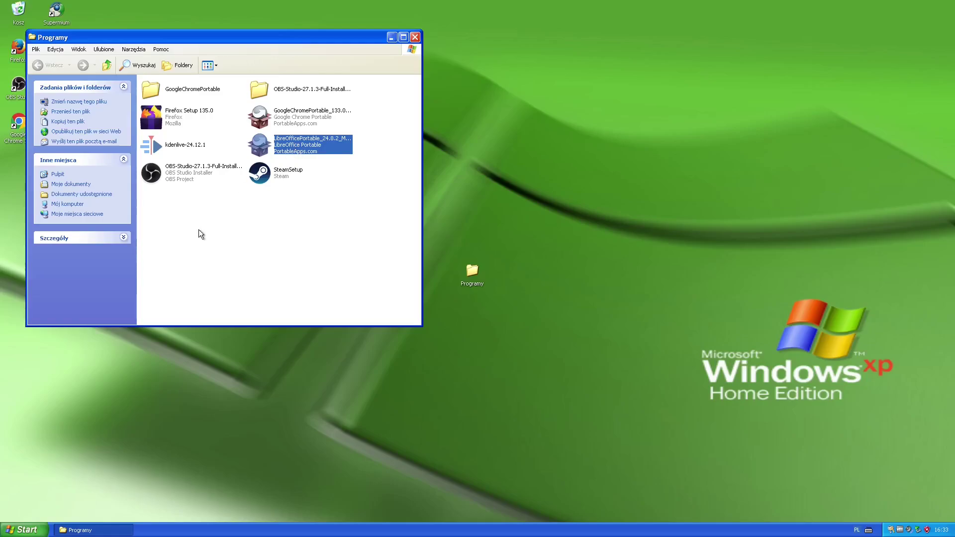
click(24, 529)
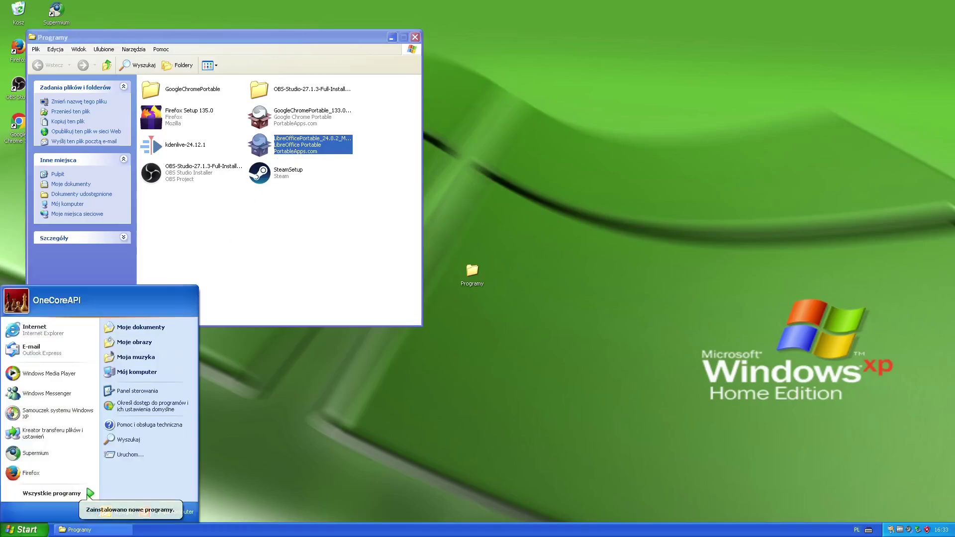
click(421, 394)
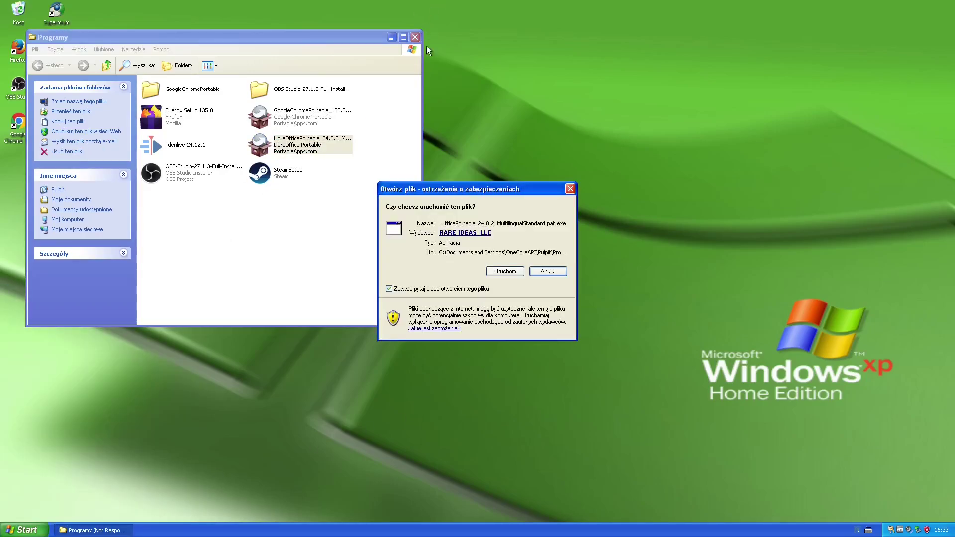
click(493, 270)
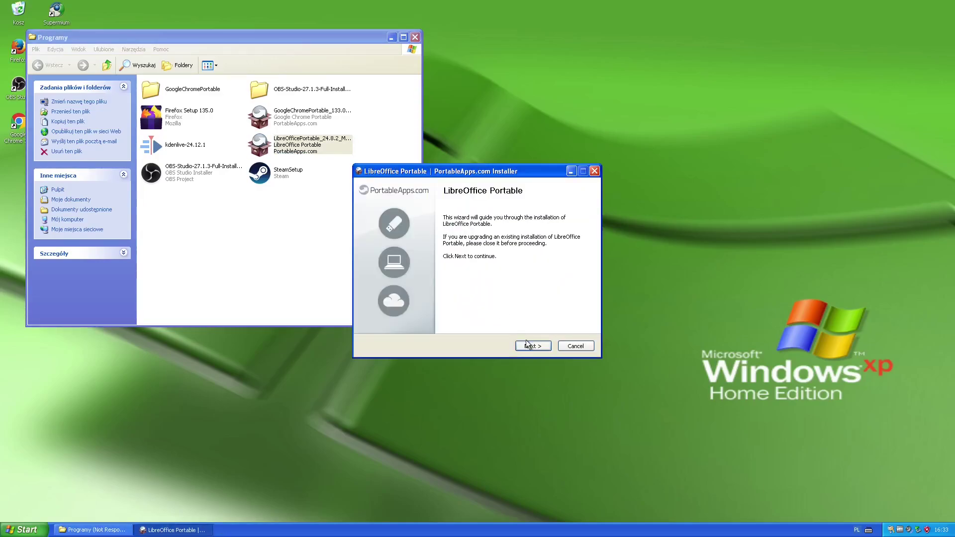
click(529, 346)
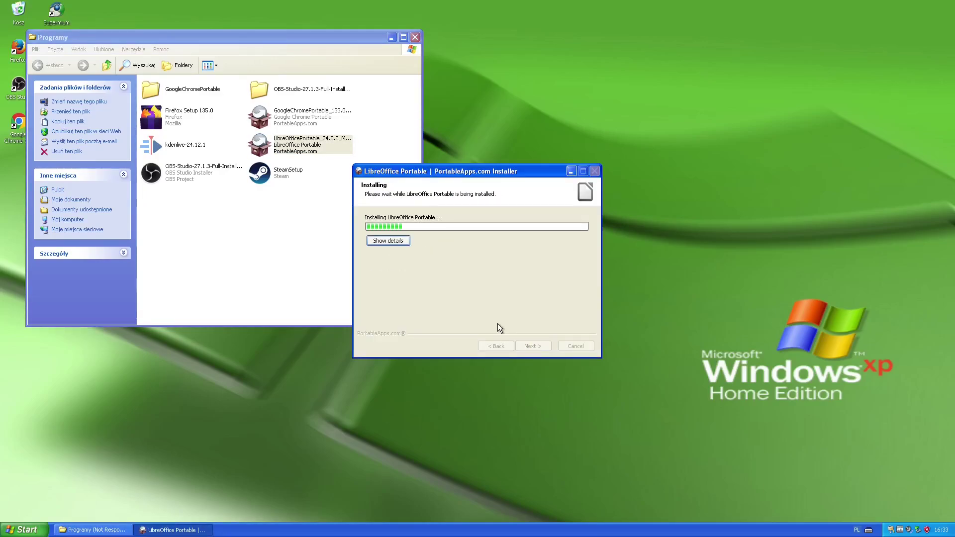
Open the LibreOfficePortable folder, look through its App and AppInfo subfolders and return to it.
click(279, 90)
double_click(280, 90)
double_click(162, 92)
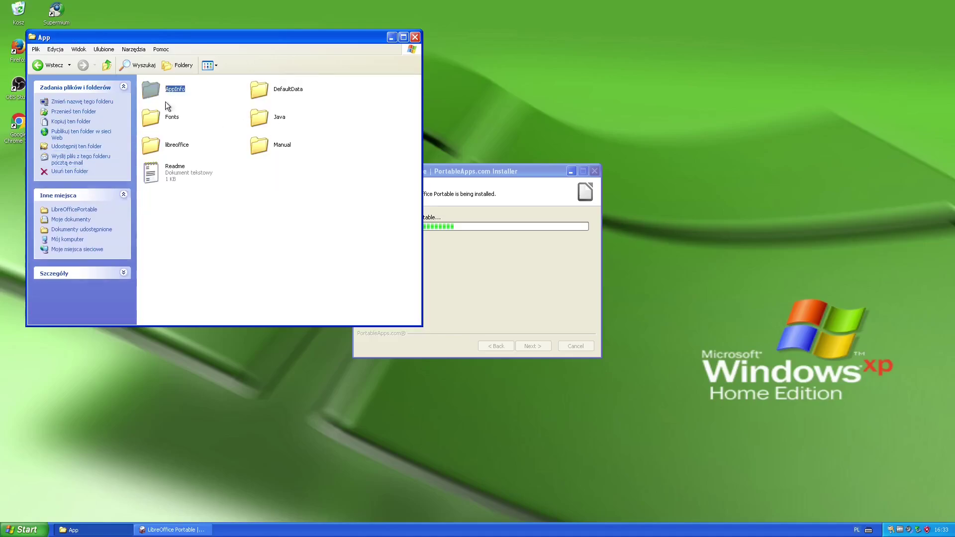
double_click(163, 94)
click(48, 65)
click(47, 65)
Finish the LibreOffice Portable installer with its run option off and try to launch LibreOfficePortable from its folder.
click(455, 256)
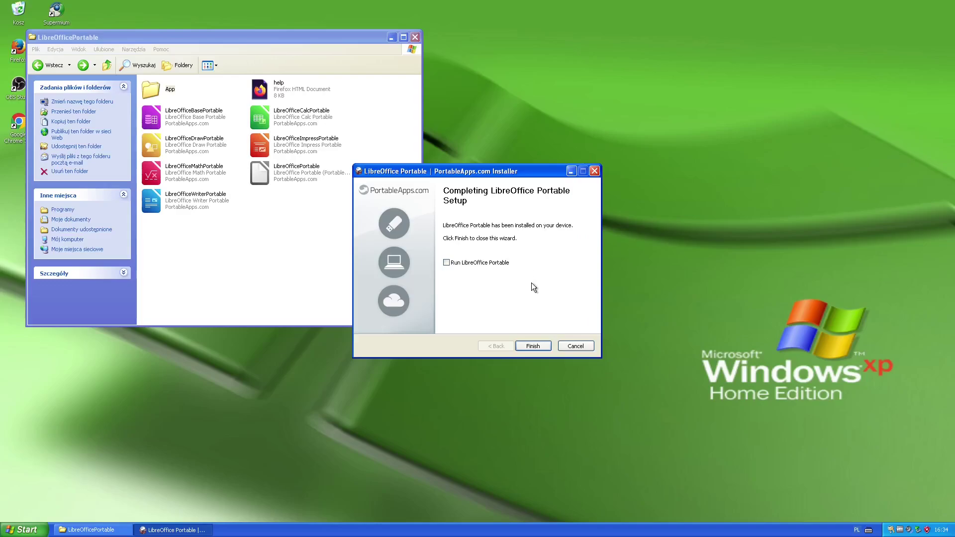
click(531, 346)
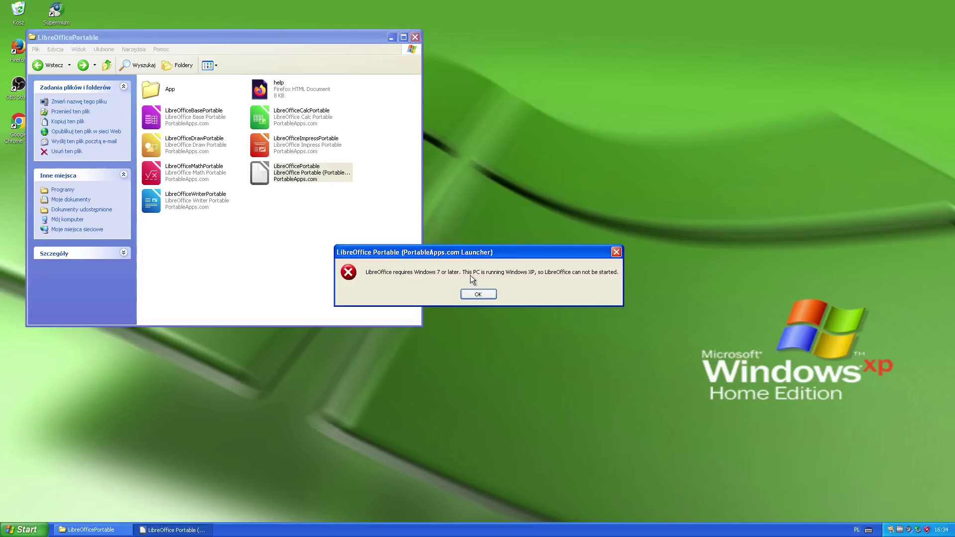
click(479, 295)
Set the LibreOfficePortable launcher to run in compatibility mode for Windows 7 (Service Pack 1).
right_click(326, 188)
click(362, 295)
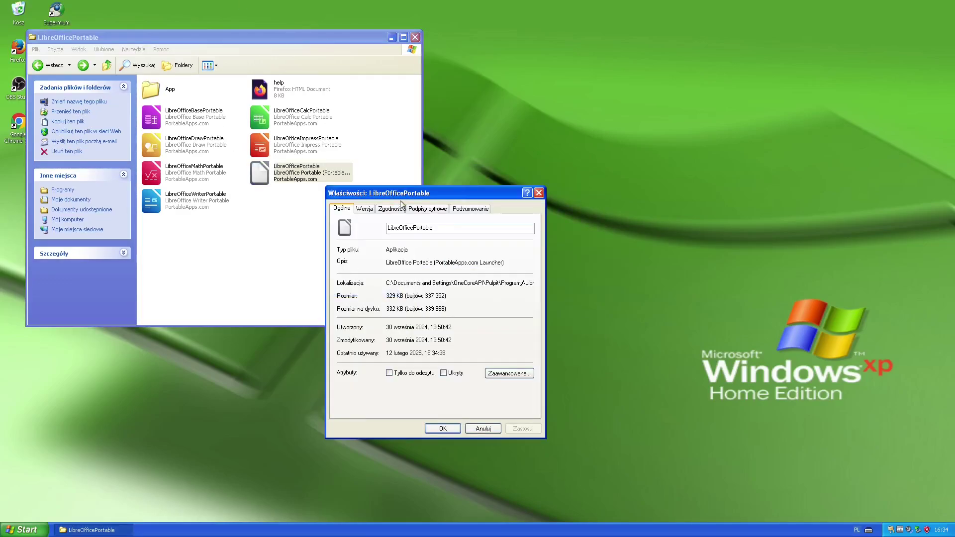
click(393, 208)
click(348, 264)
click(453, 276)
click(393, 403)
click(517, 429)
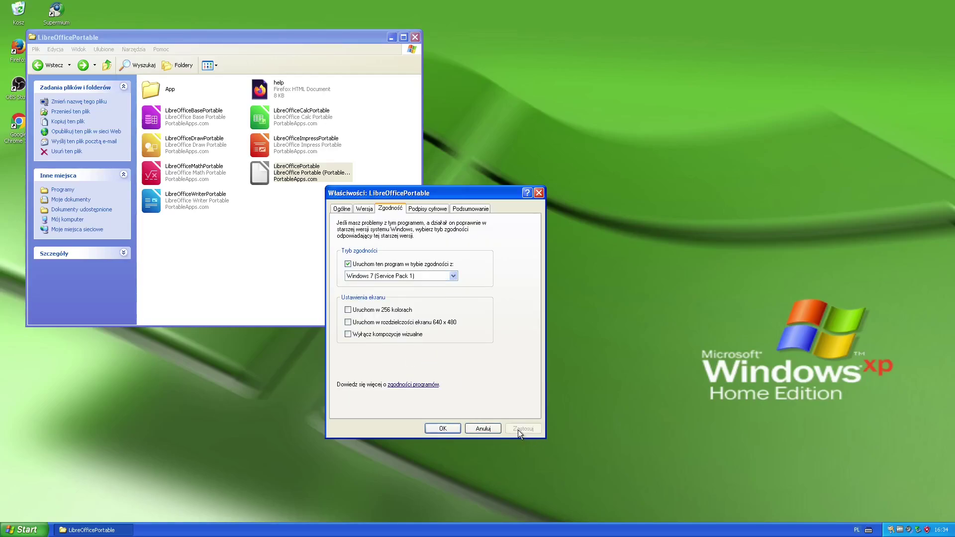
click(442, 428)
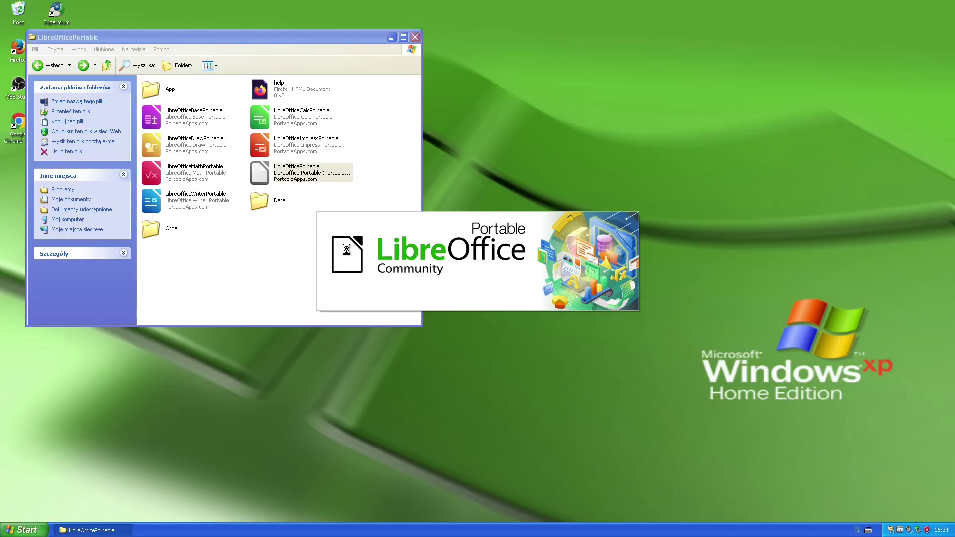
Move the LibreOfficePortable folder window over the LibreOffice splash screen and look inside its Data subfolder.
double_click(285, 33)
double_click(331, 6)
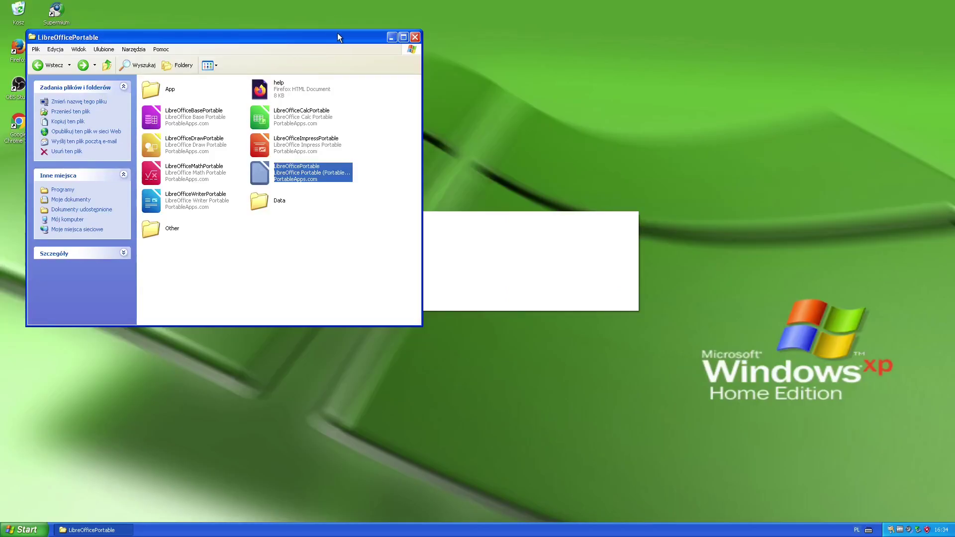
drag(337, 33, 518, 146)
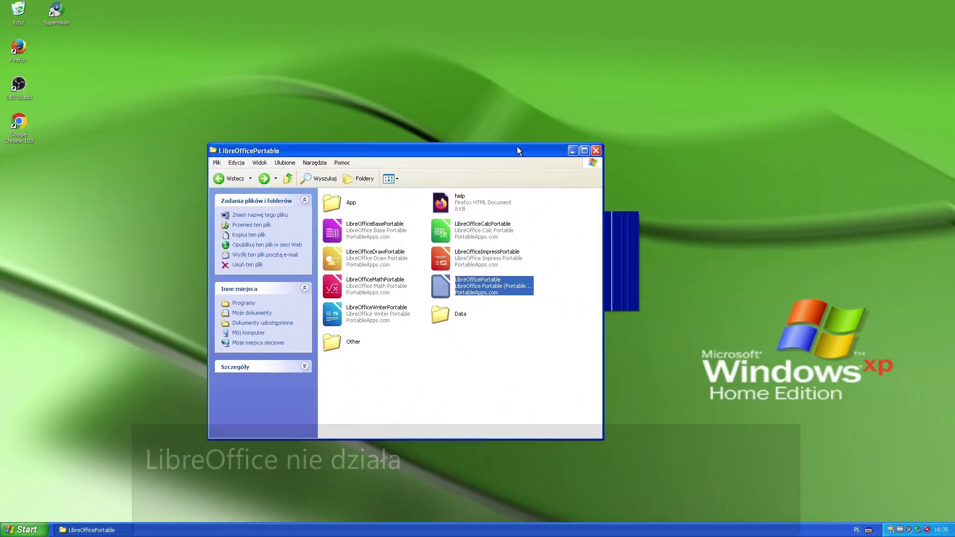
double_click(459, 318)
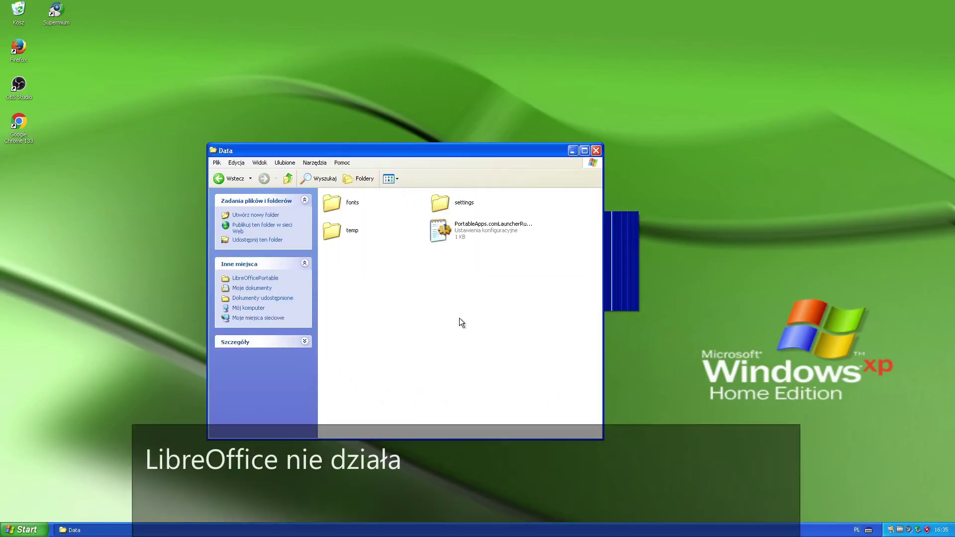
click(234, 179)
click(470, 312)
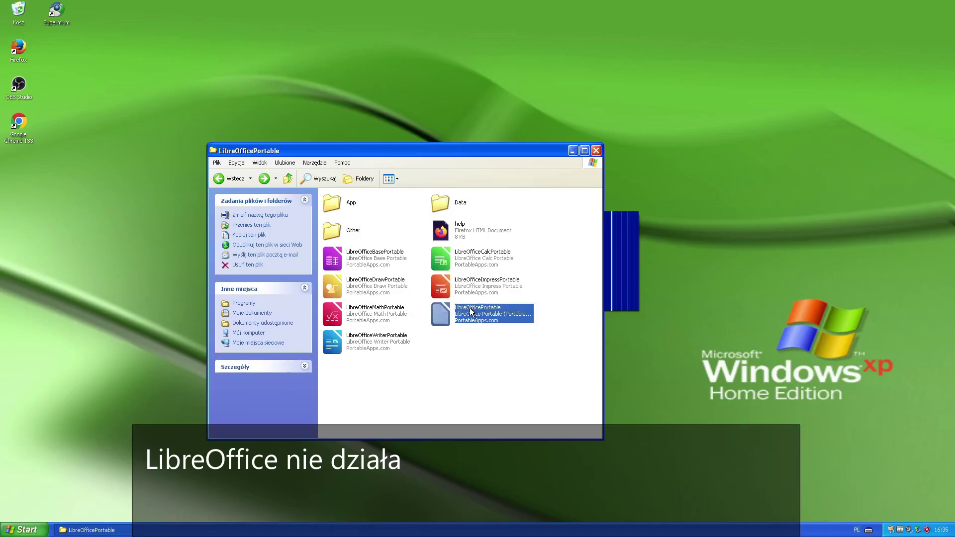
right_click(470, 312)
Open Windows Task Manager and end the soffice.bin process at the head of the process list.
right_click(358, 529)
click(420, 510)
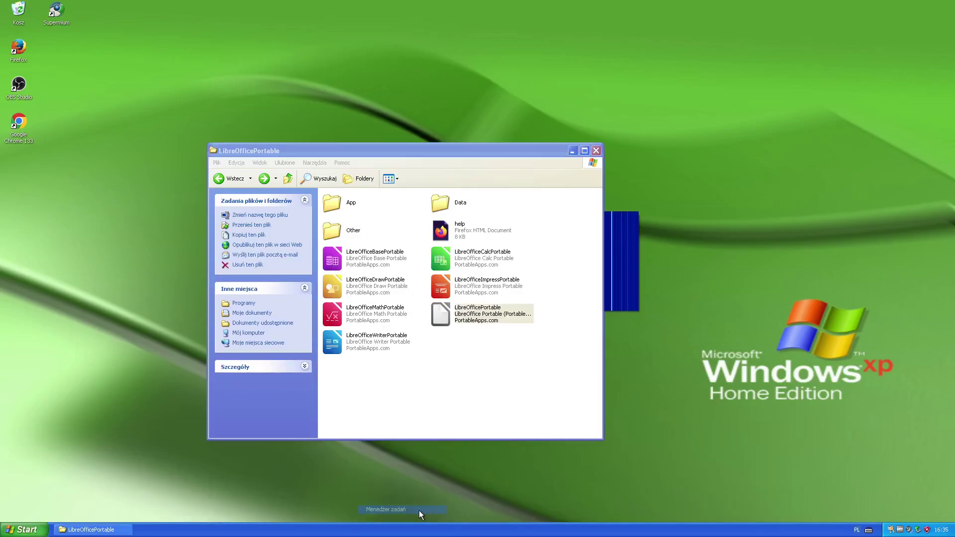
click(50, 38)
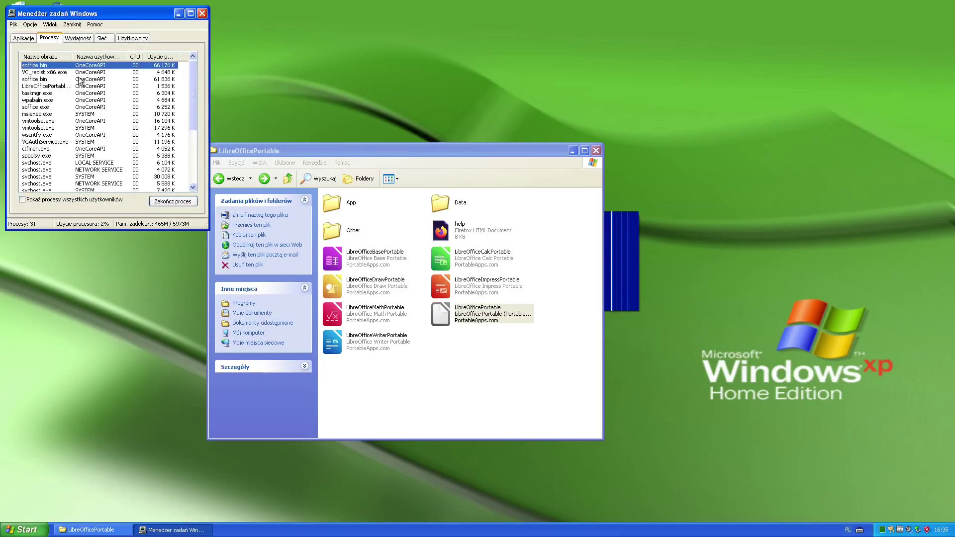
click(188, 208)
click(494, 305)
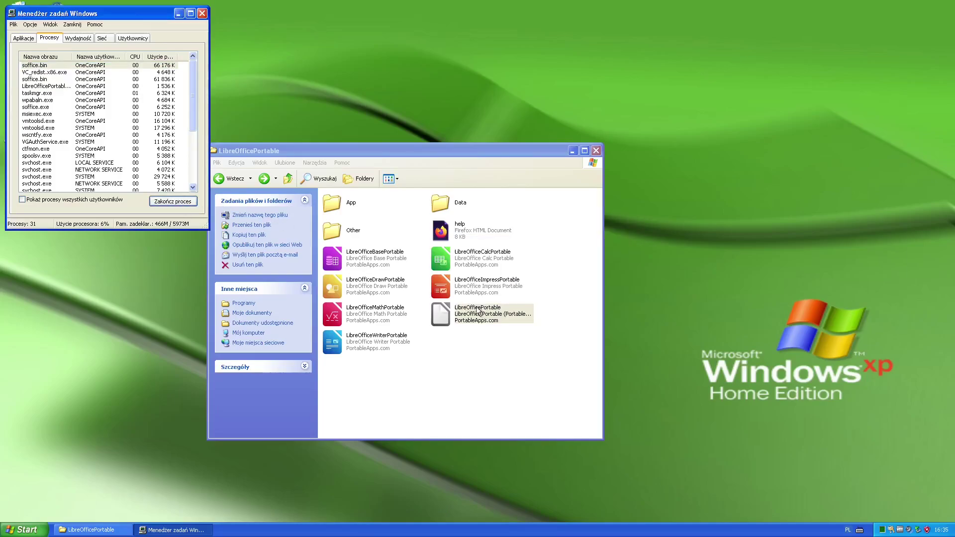
Relaunch LibreOfficePortable, minimize its folder window and end the newly started soffice.bin process.
double_click(478, 311)
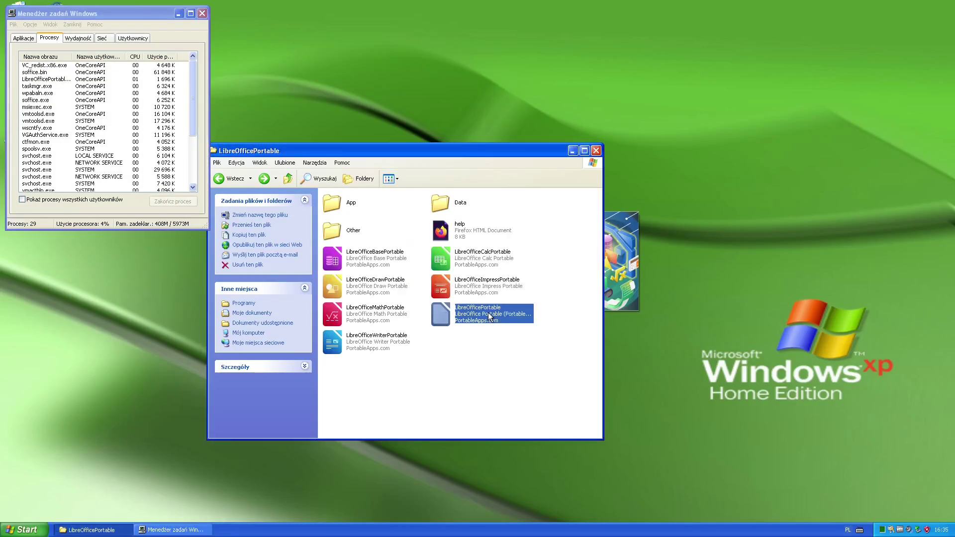
click(571, 151)
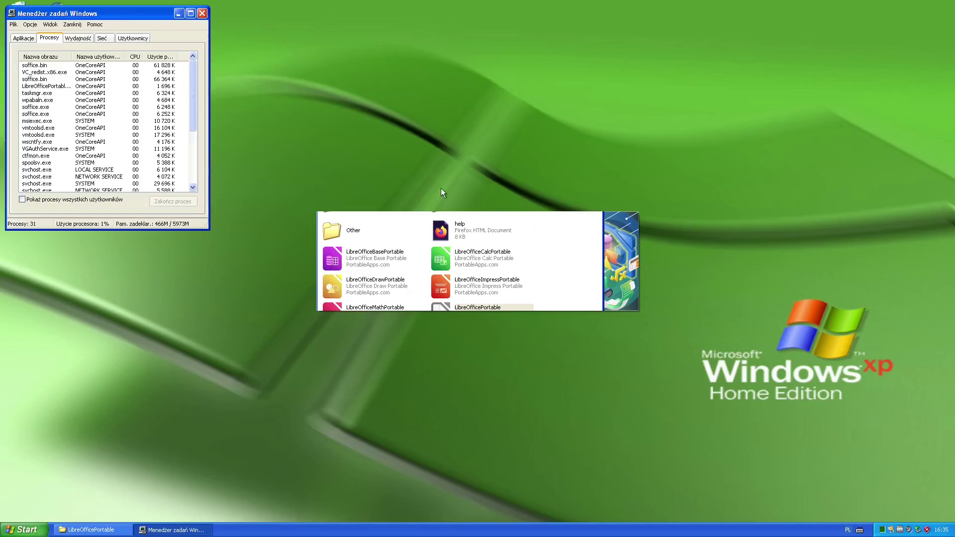
click(108, 66)
click(181, 202)
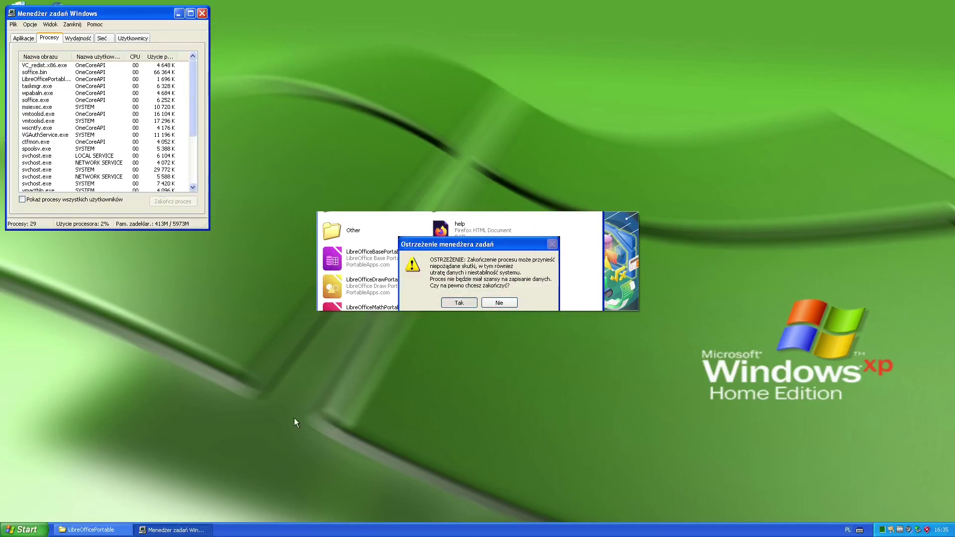
Restore the LibreOfficePortable folder window, move it below Task Manager and go back to the Programy folder.
click(92, 530)
drag(368, 153, 149, 261)
click(251, 417)
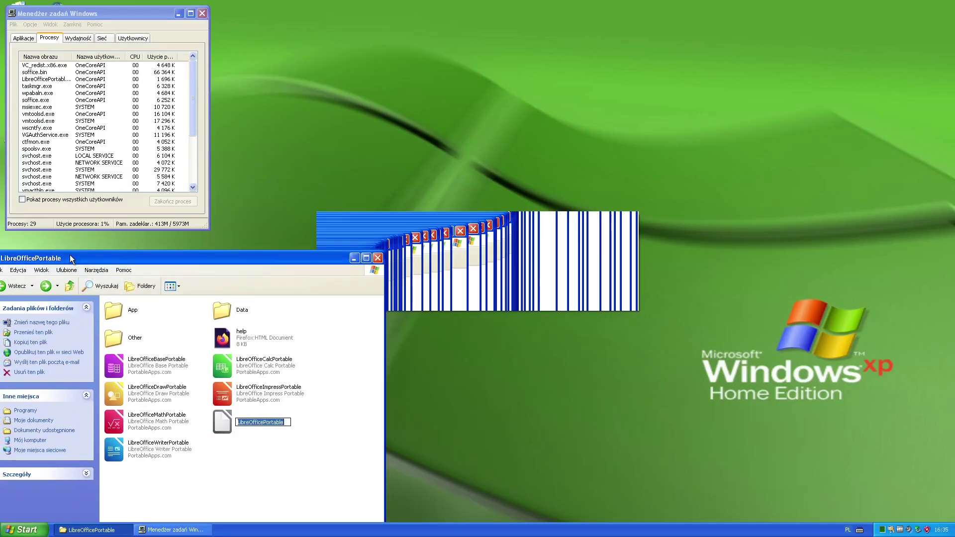
drag(71, 259, 178, 260)
click(111, 287)
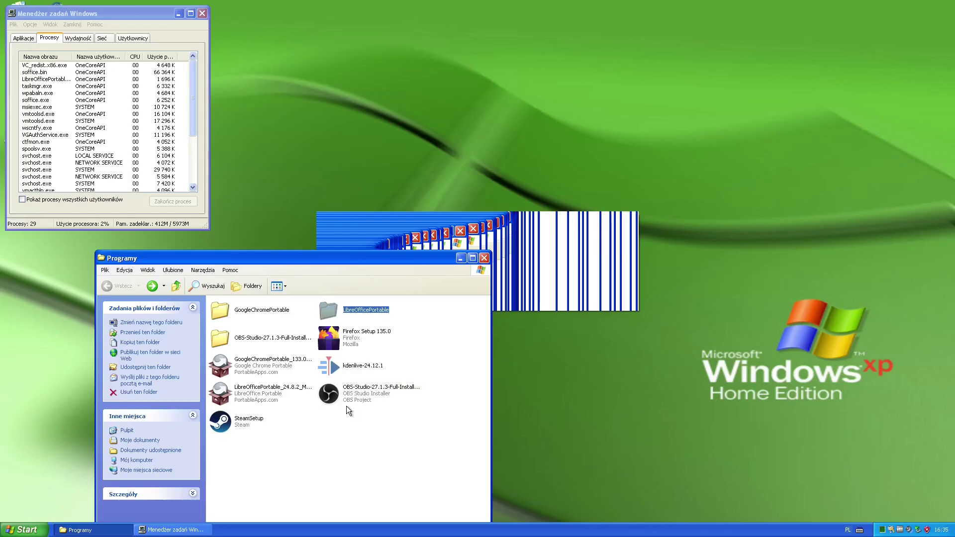
Install Steam from SteamSetup into C:\Program Files\Steam, start it on finishing the installer and dismiss the critical error message.
double_click(246, 428)
click(504, 273)
click(533, 347)
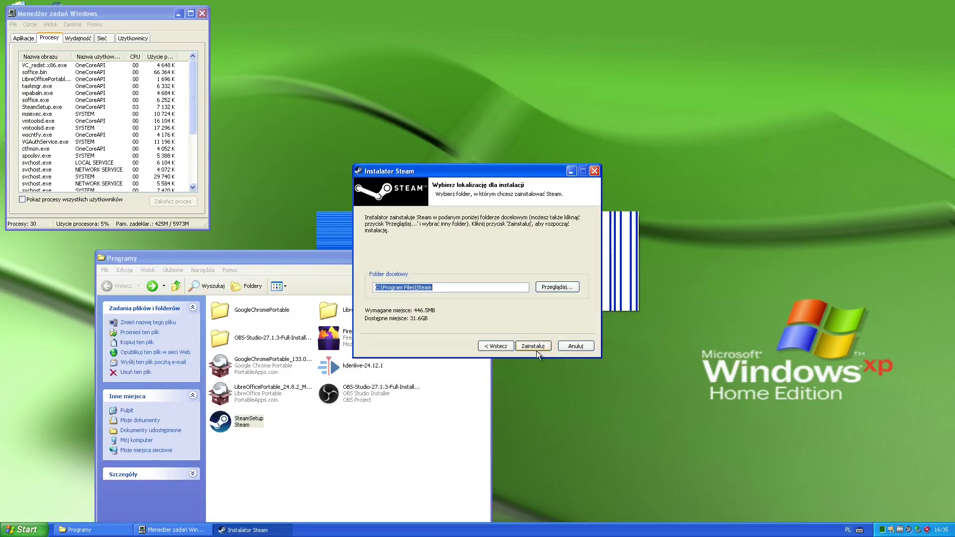
click(537, 351)
click(534, 345)
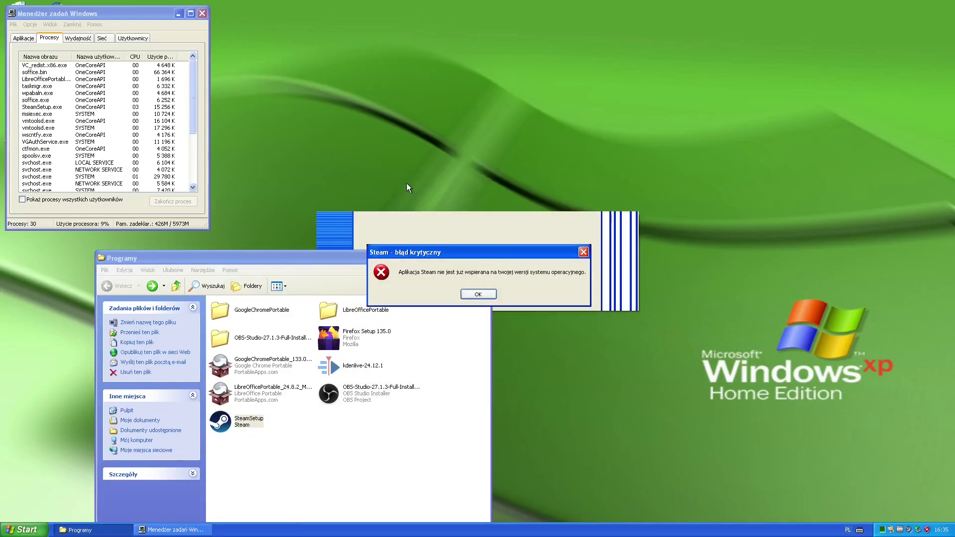
click(468, 294)
Set the Steam desktop shortcut to run in compatibility mode for Windows 10 1511 and launch Steam.
right_click(25, 157)
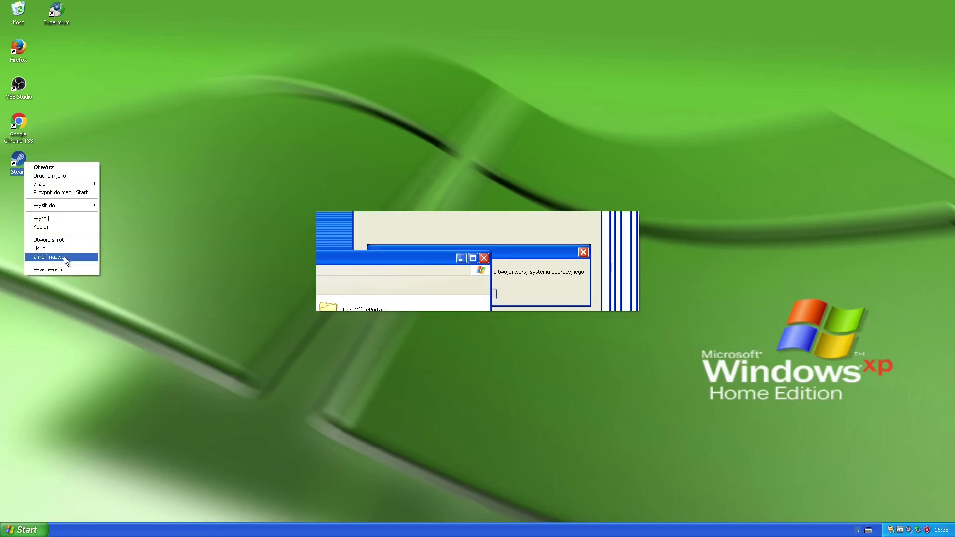
click(62, 269)
click(191, 251)
click(90, 184)
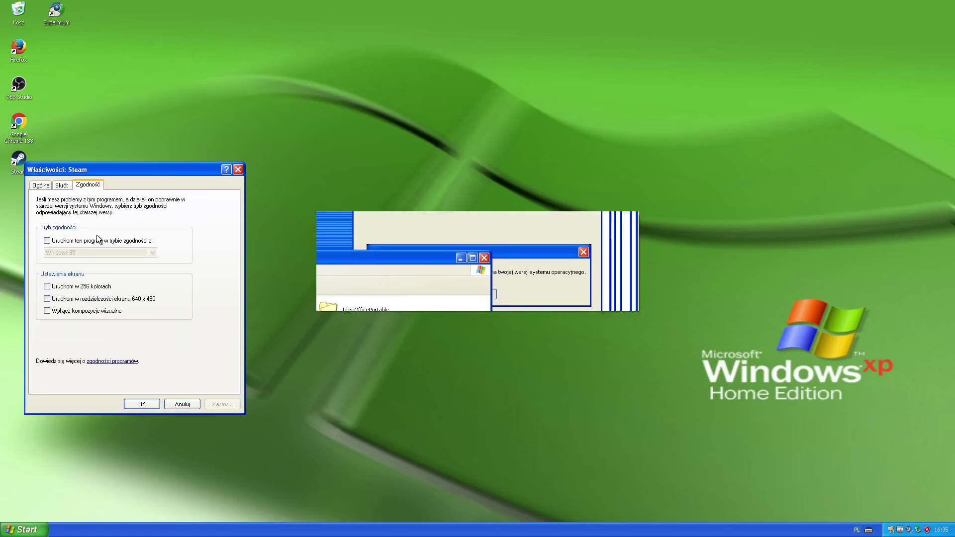
click(97, 241)
click(97, 253)
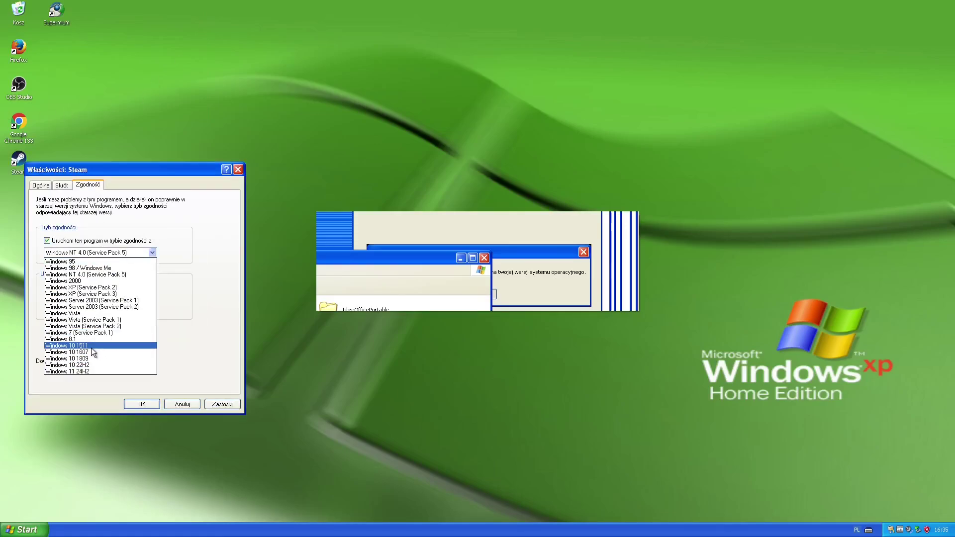
click(91, 348)
click(142, 403)
double_click(15, 161)
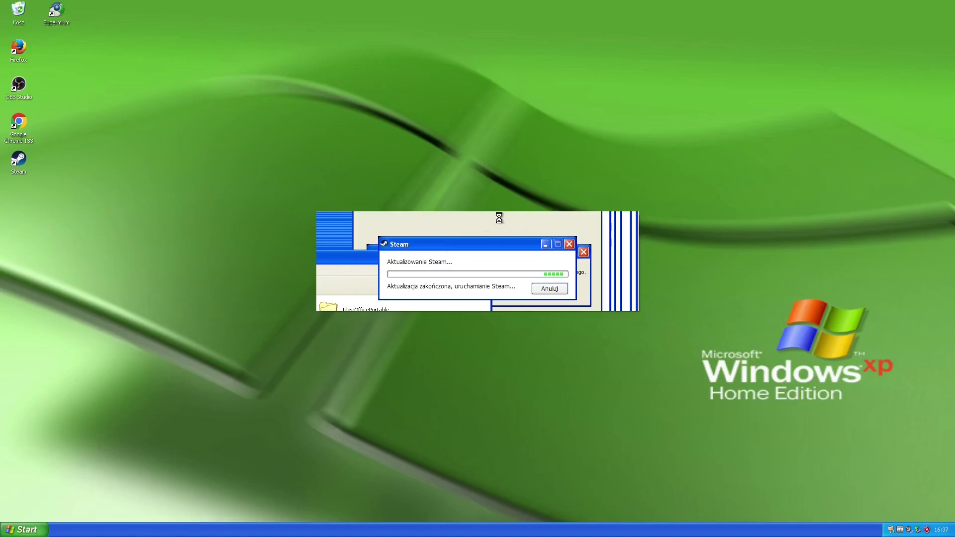
Open Windows Task Manager, end the soffice.bin process and close Task Manager again.
right_click(278, 530)
click(289, 504)
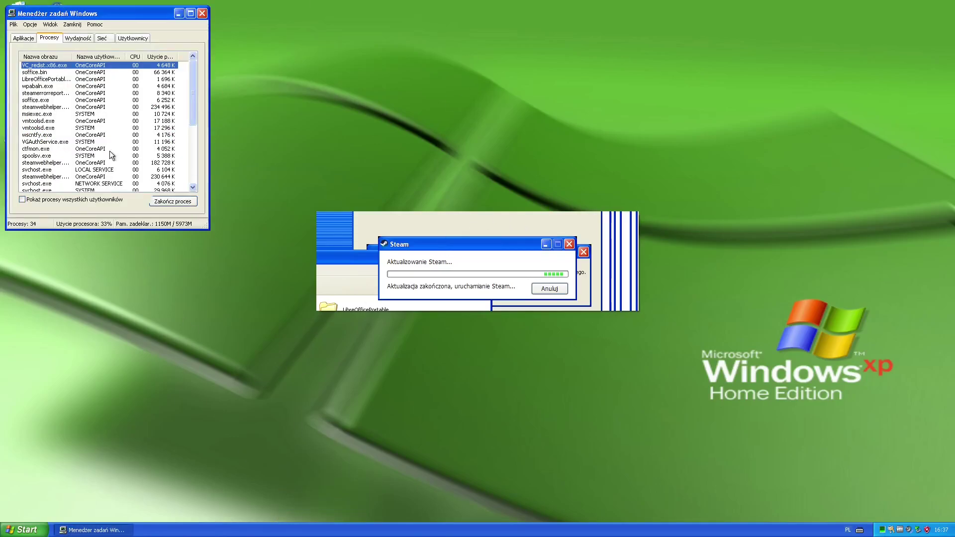
click(87, 80)
click(172, 201)
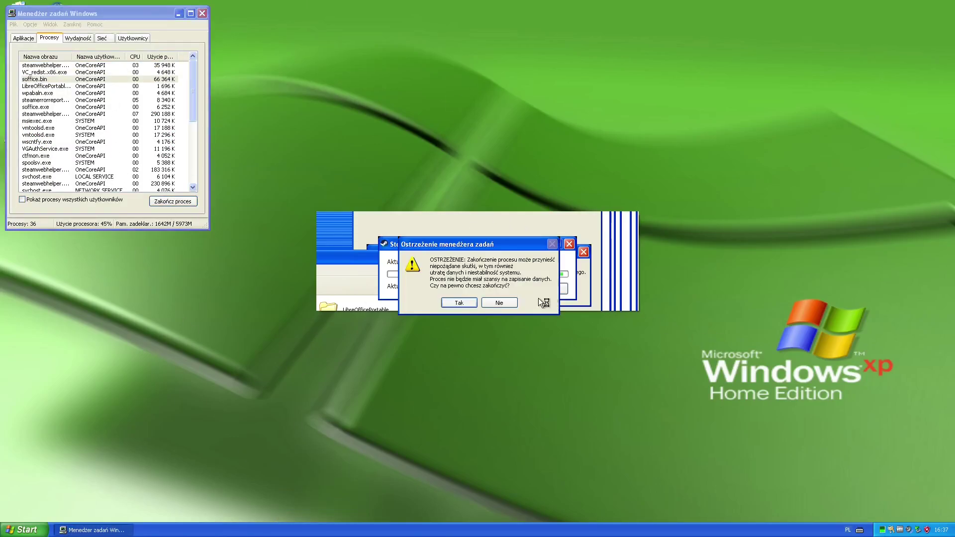
click(468, 302)
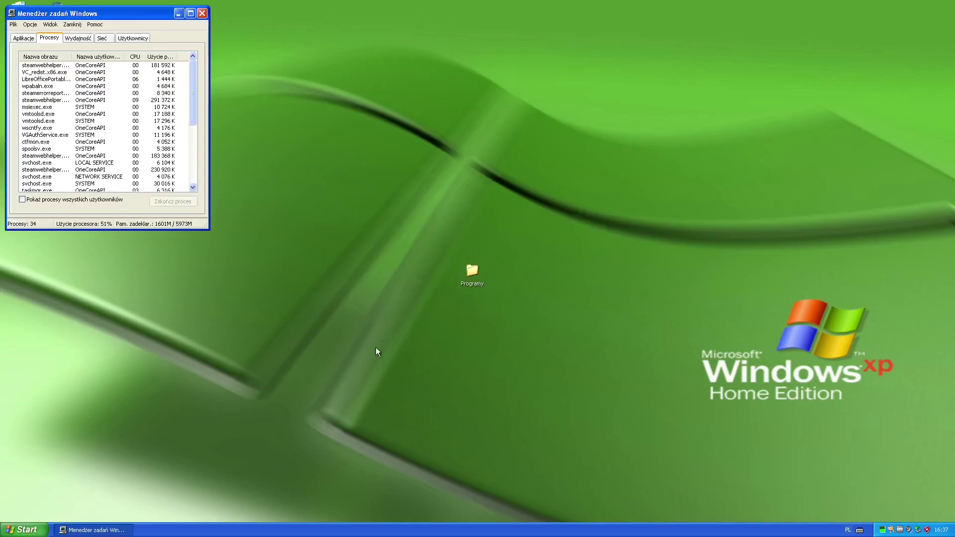
click(201, 14)
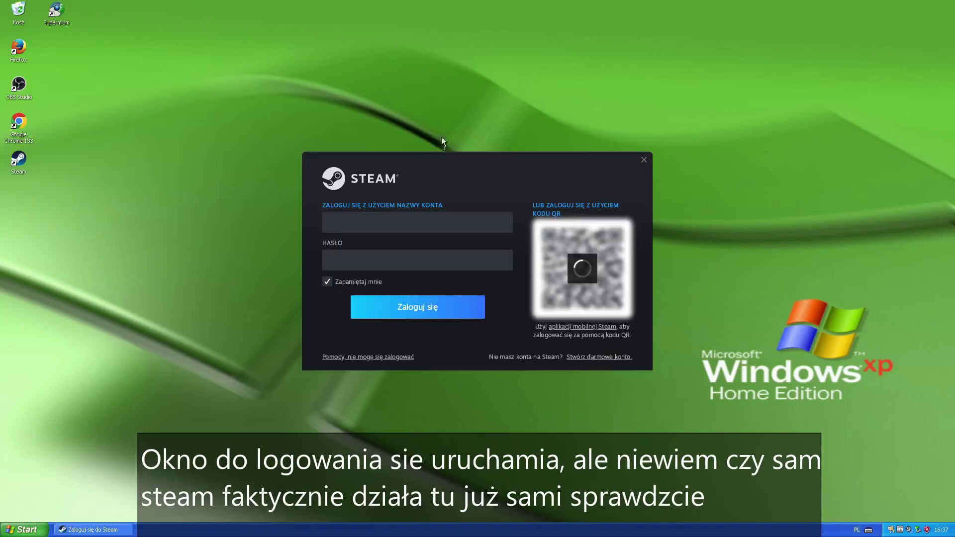
Move the Steam login window off the Programy folder, look inside the folder and close it.
drag(493, 167, 291, 157)
double_click(464, 271)
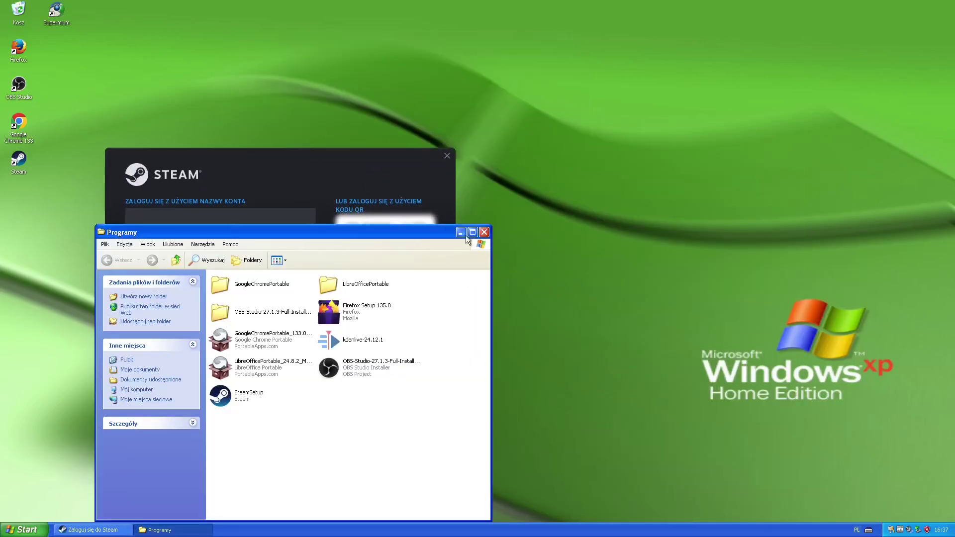
click(487, 232)
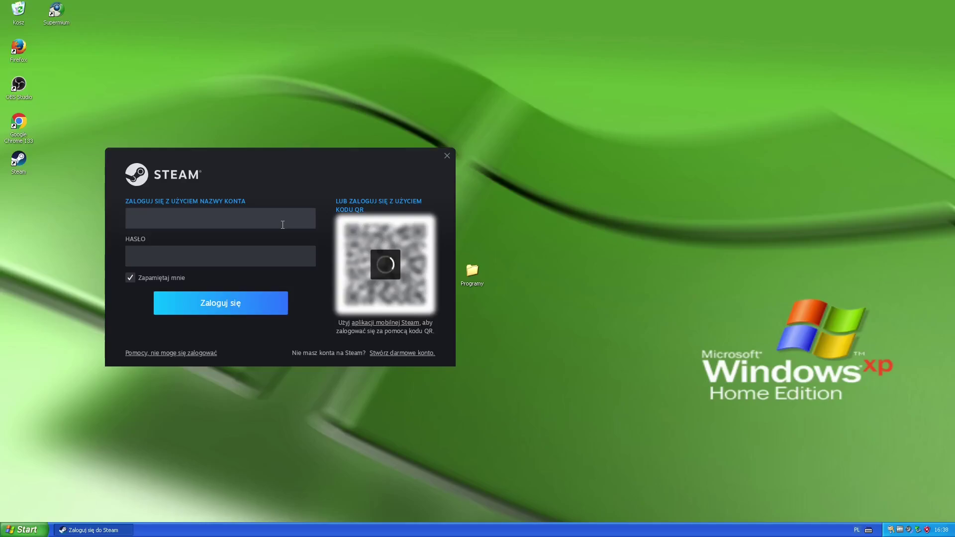
Launch Google Chrome 133 and Firefox alongside Steam, arranging the Steam login window above the Chrome window.
drag(180, 152, 423, 129)
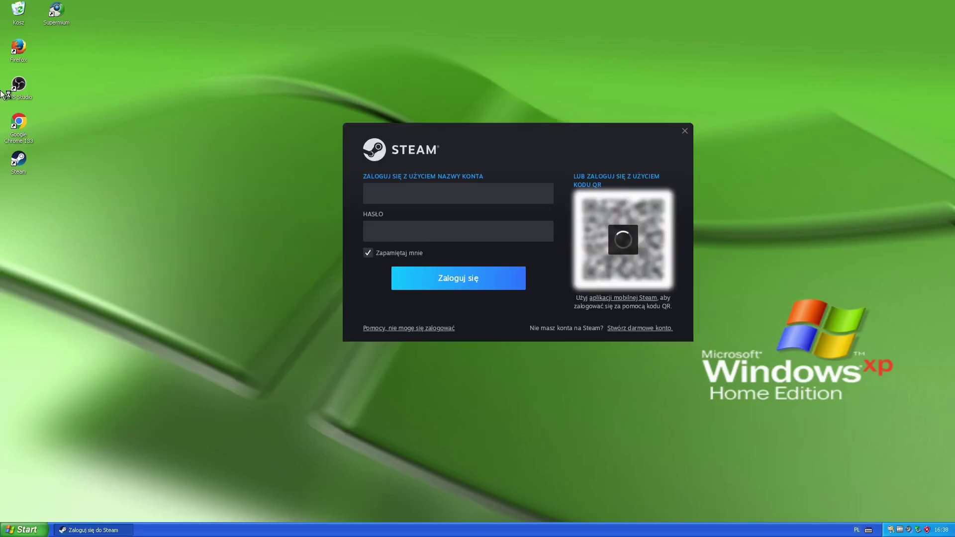
double_click(17, 125)
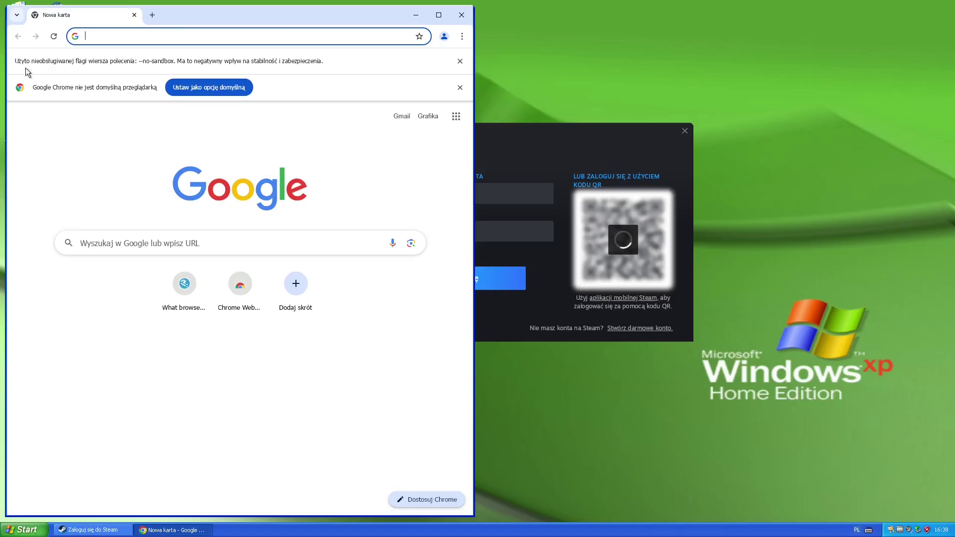
drag(211, 16, 252, 326)
double_click(21, 50)
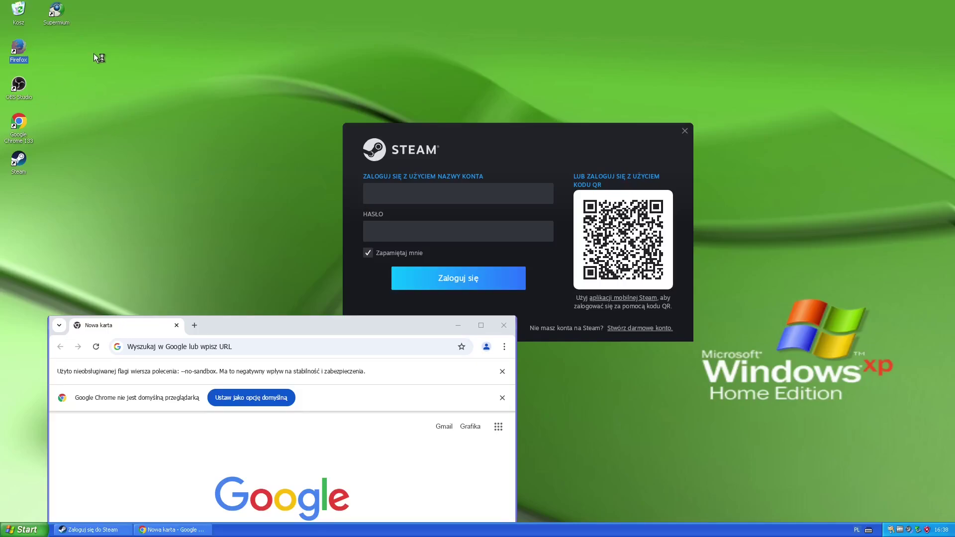
drag(371, 126, 117, 91)
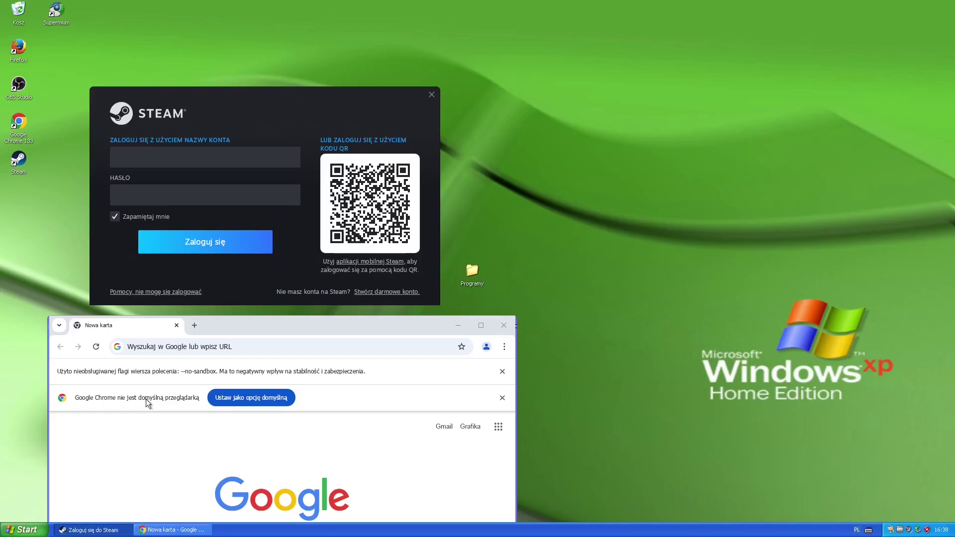